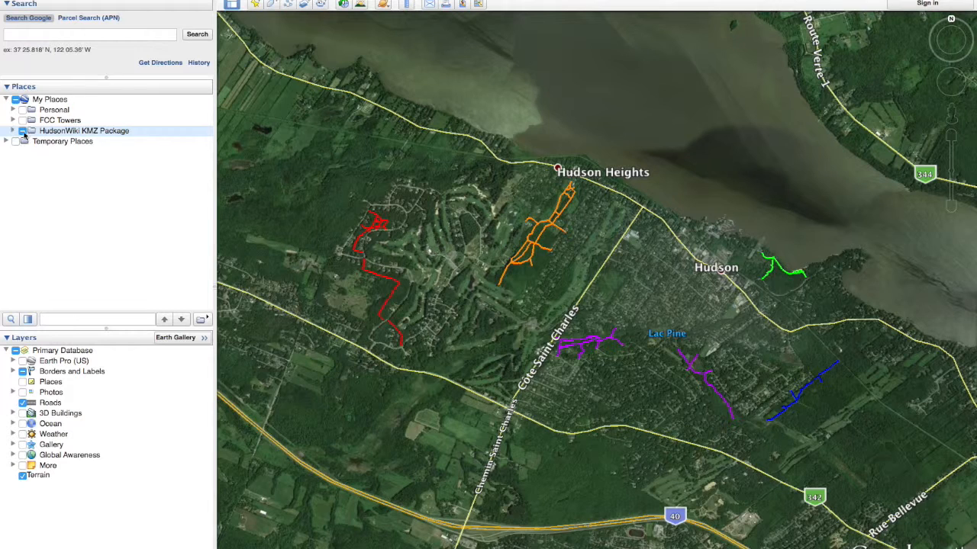
Fly to the Sandy Beach trail in the HudsonWiki KMZ Package and show the Trail Head Photos placemarks.
click(14, 131)
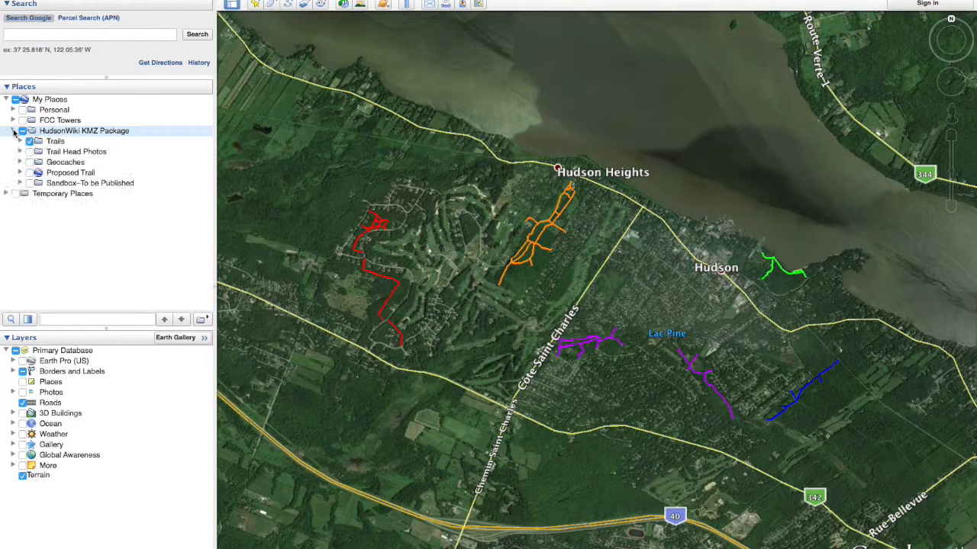
click(20, 141)
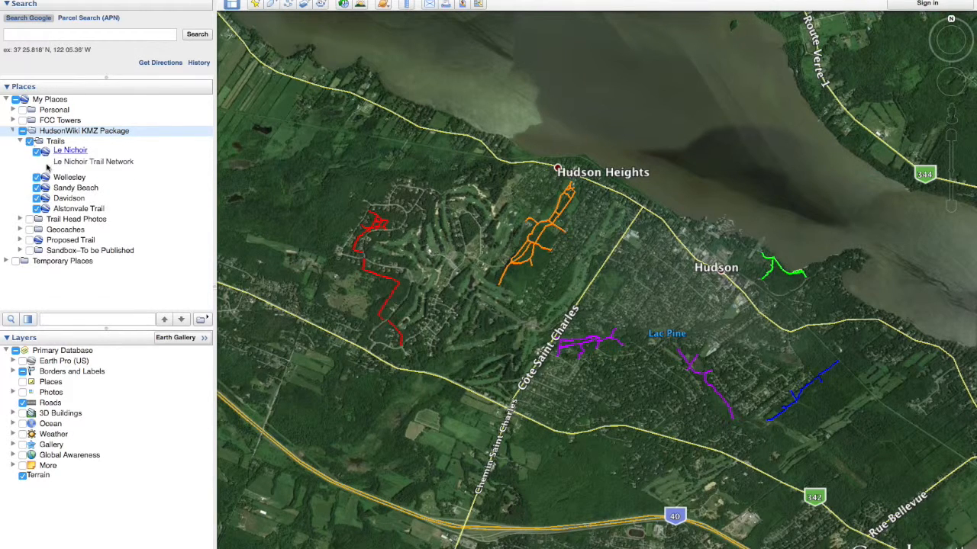
double_click(56, 189)
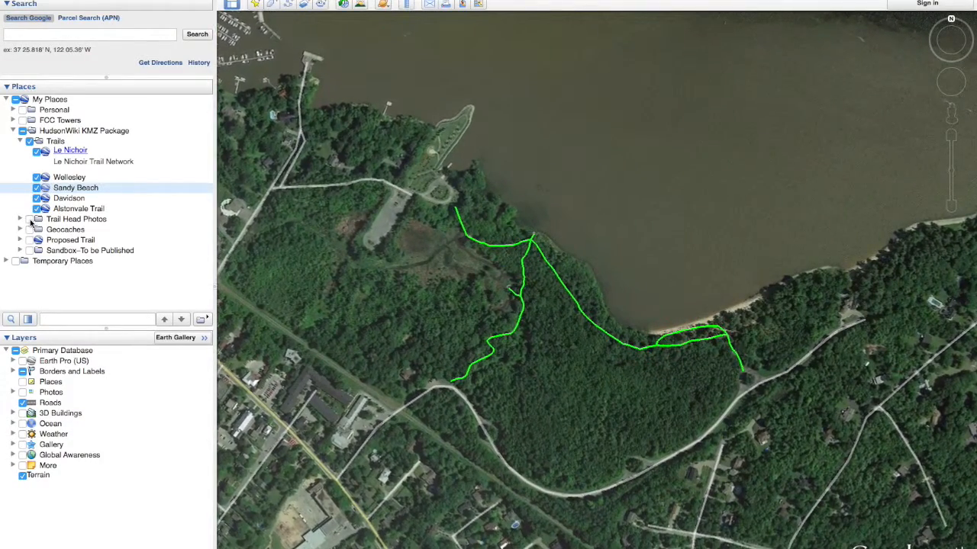
click(29, 219)
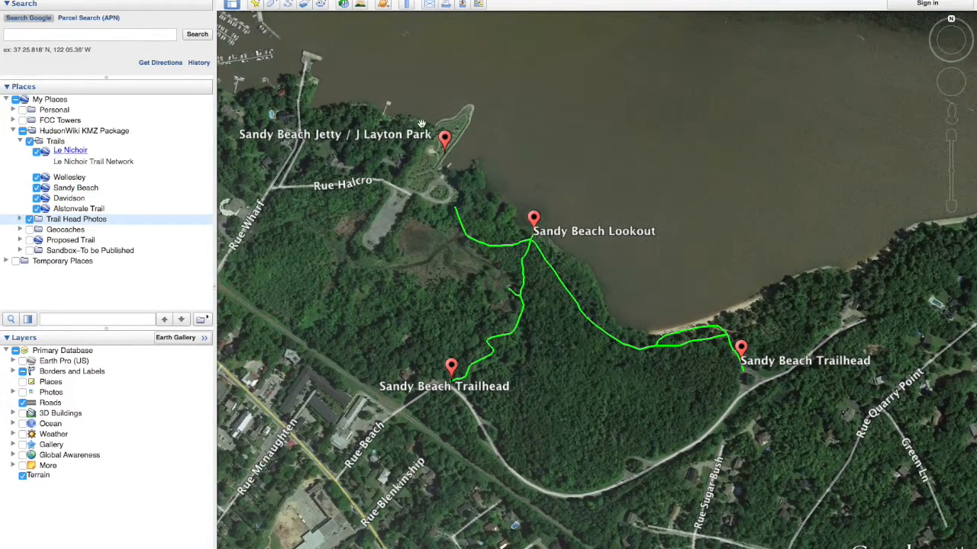
View the placemark photos for Sandy Beach Jetty / J Layton Park, Sandy Beach Lookout and the Sandy Beach Trailhead beside Rue Beach.
click(444, 137)
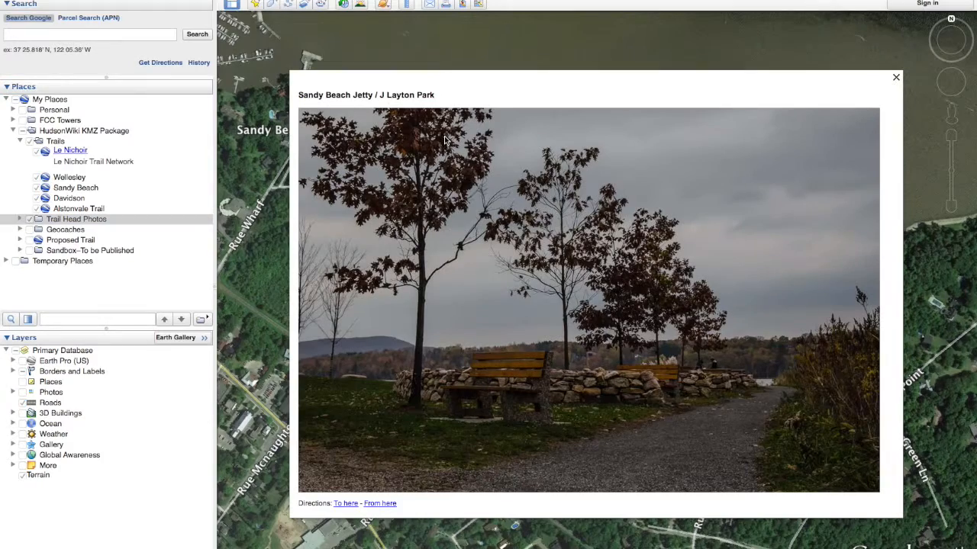
click(896, 77)
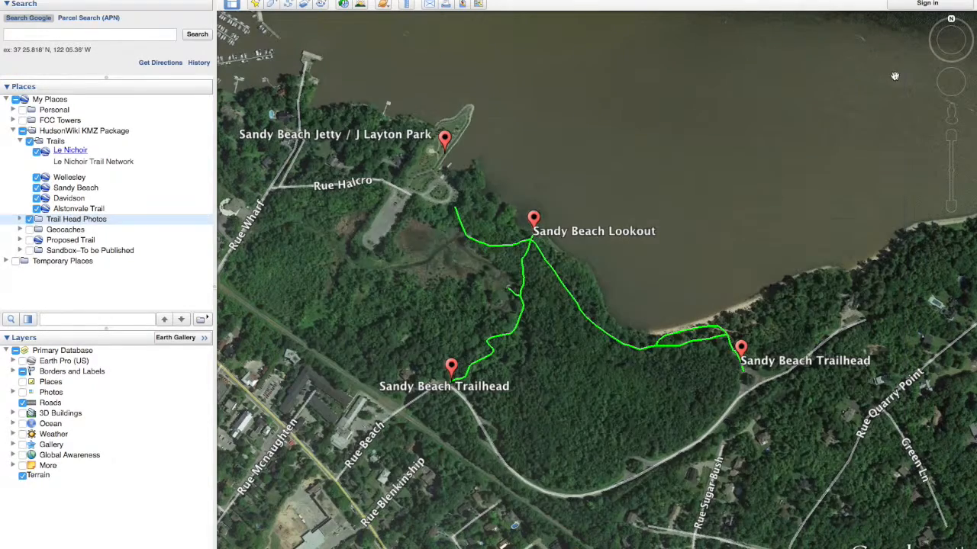
click(535, 220)
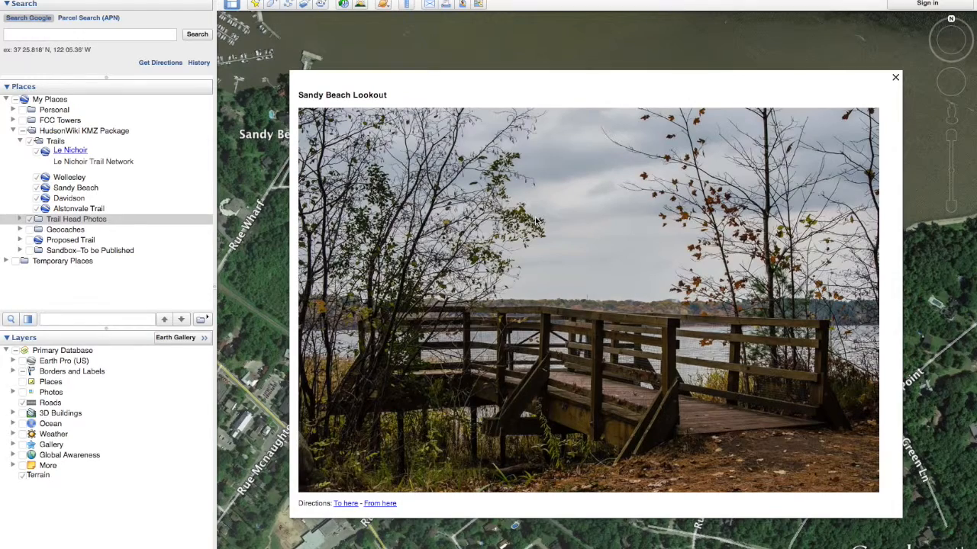
click(896, 77)
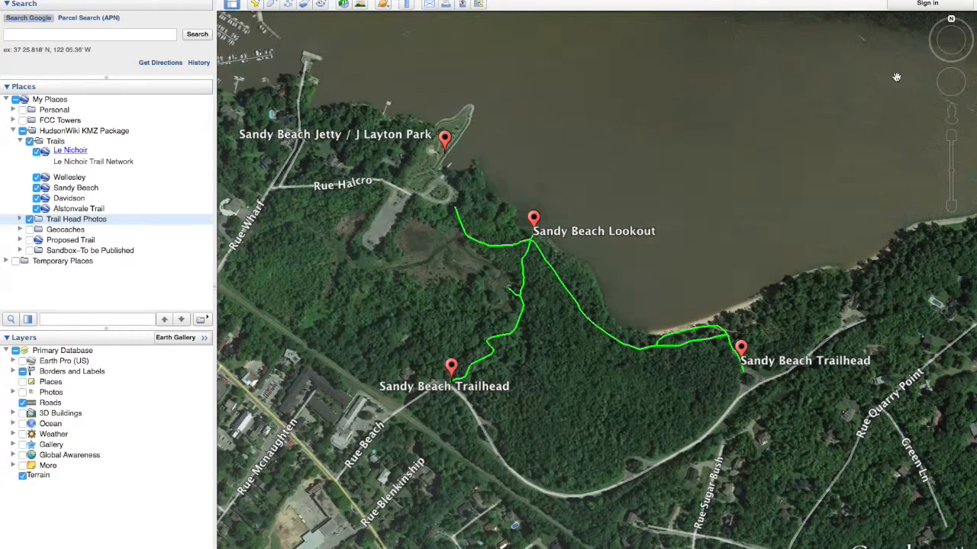
click(451, 367)
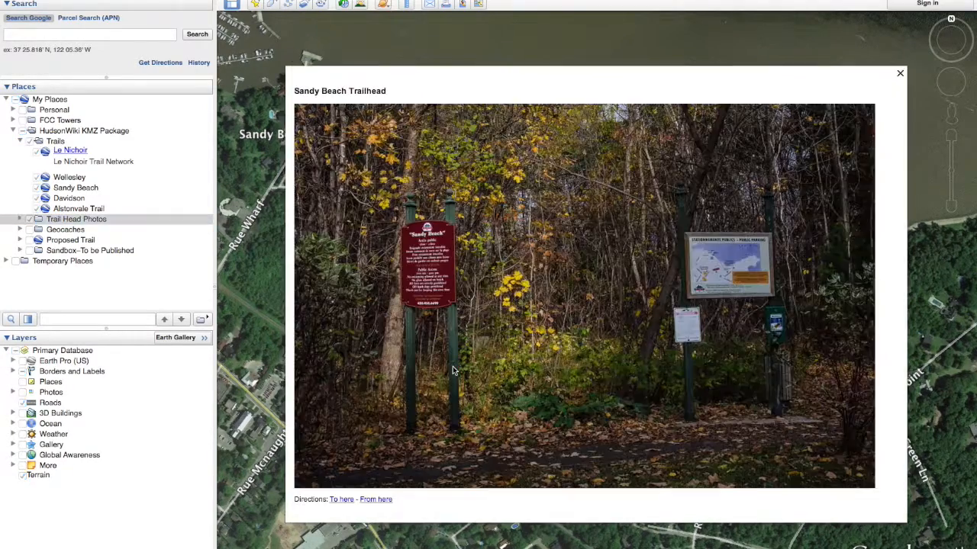
click(901, 74)
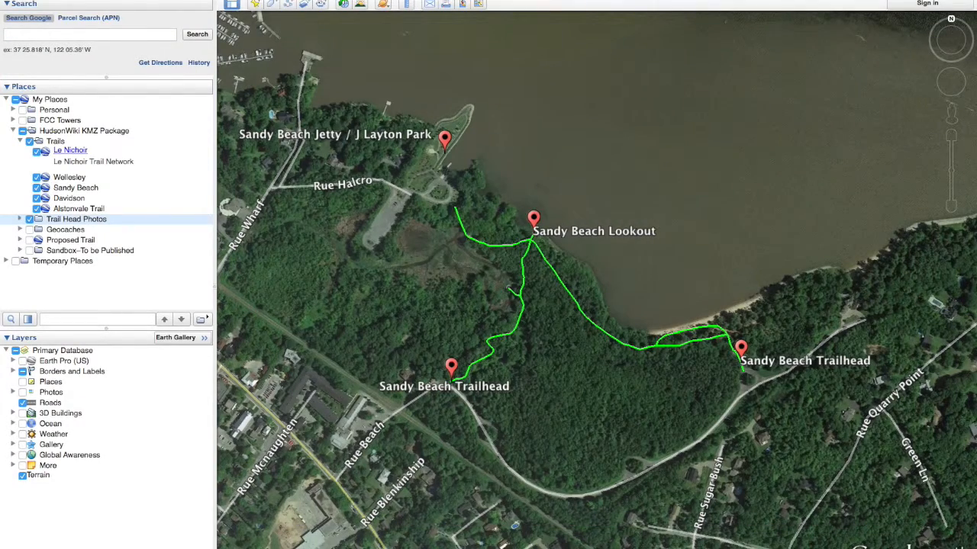
Return to the overview of the whole Trails folder and show the Geocaches, looking closer at those around Le Nichoir.
double_click(56, 142)
click(19, 141)
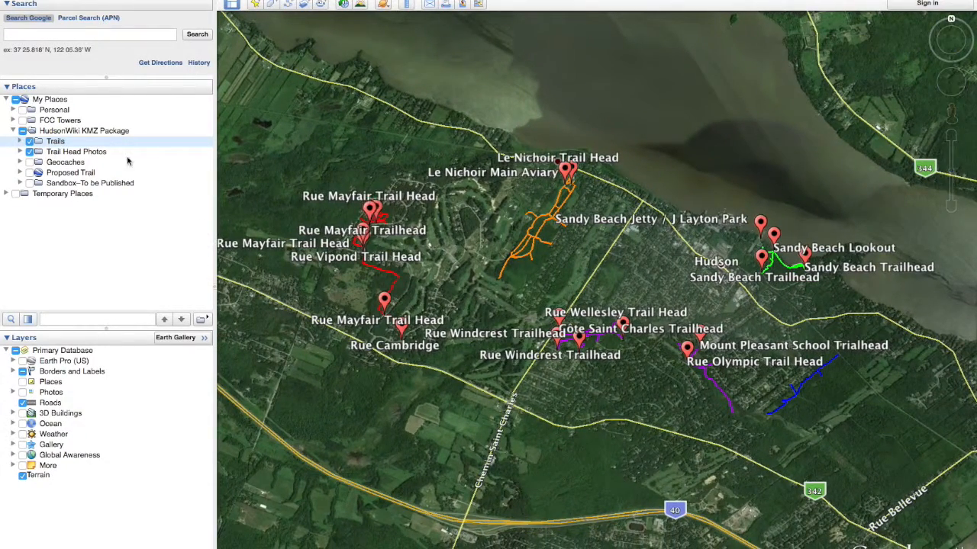
click(38, 162)
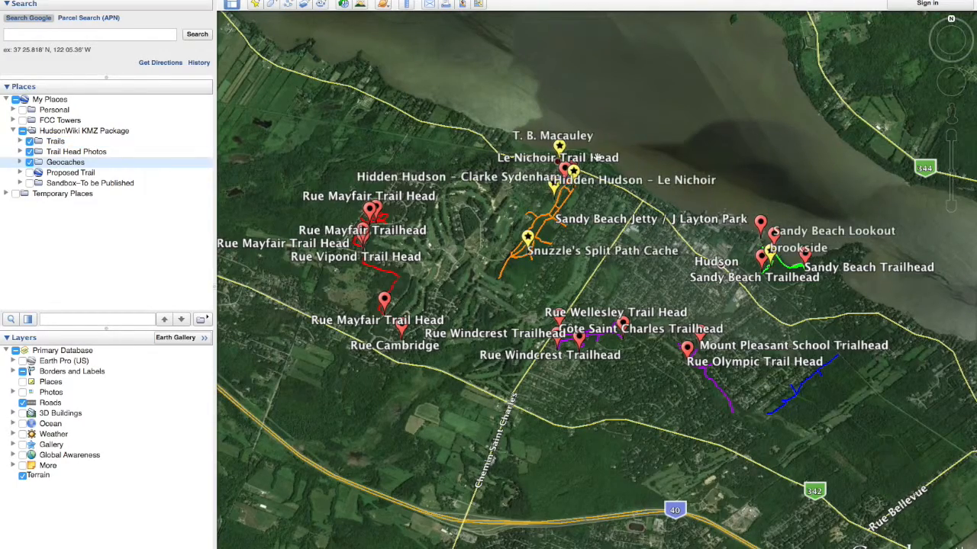
scroll(578, 182, up, 2)
scroll(578, 182, up, 5)
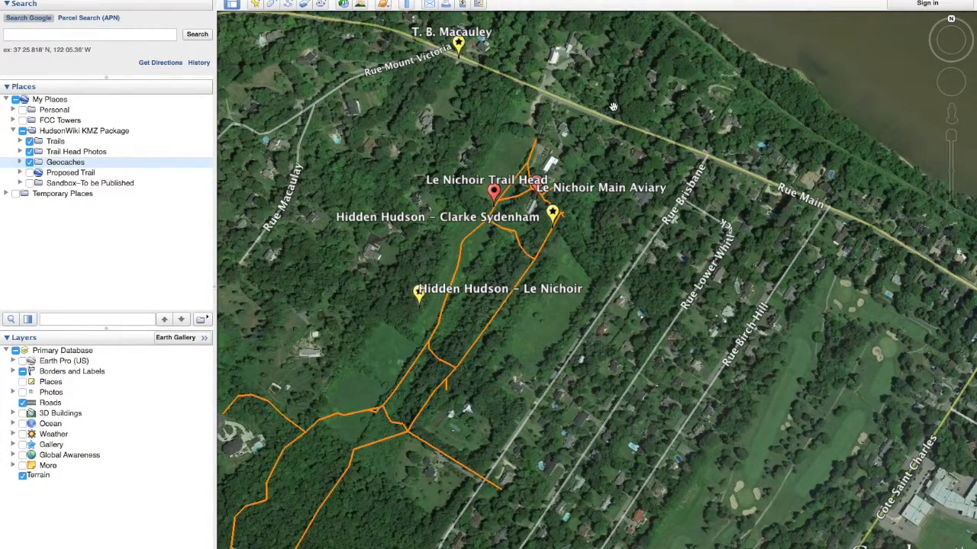
Show the Proposed Trail with its tour points and future trail, and expand the Sandbox–To be Published folder.
double_click(57, 174)
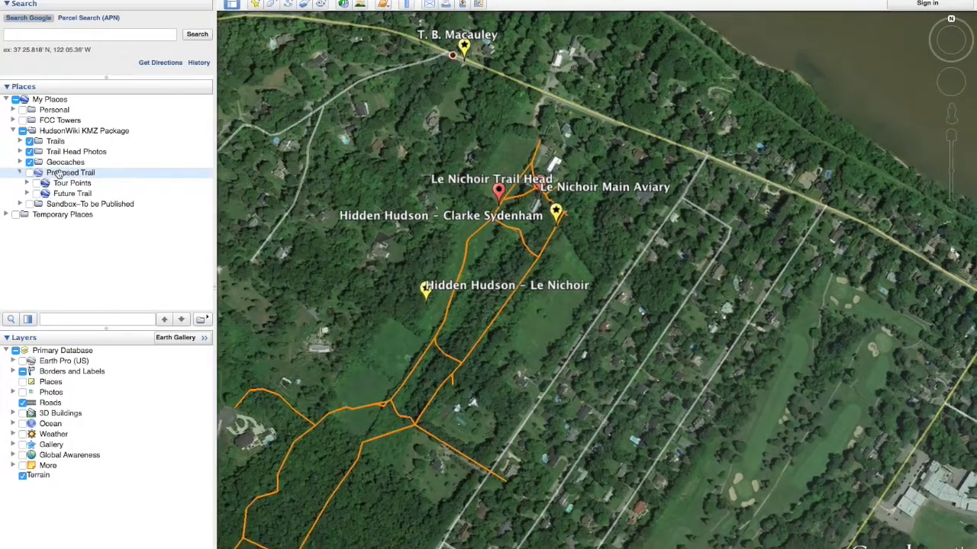
click(29, 173)
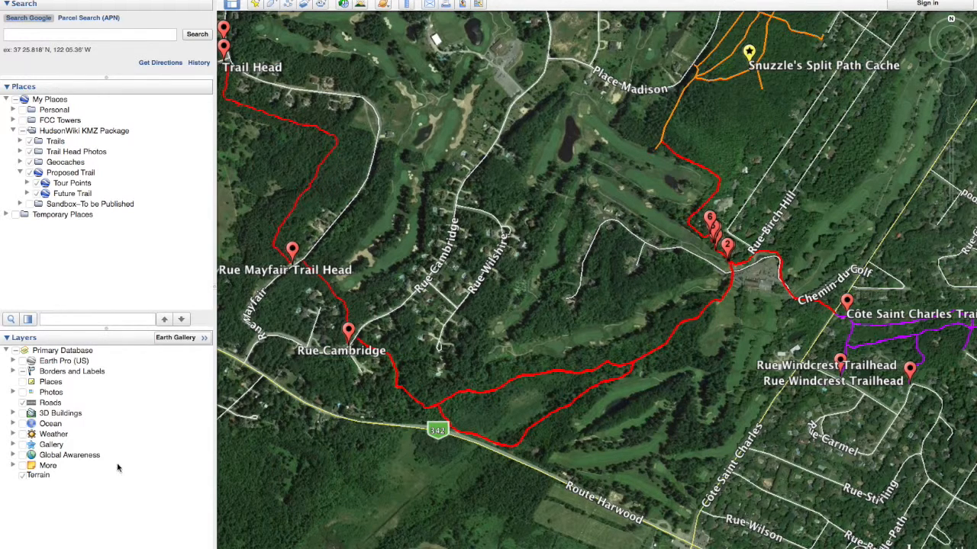
click(21, 204)
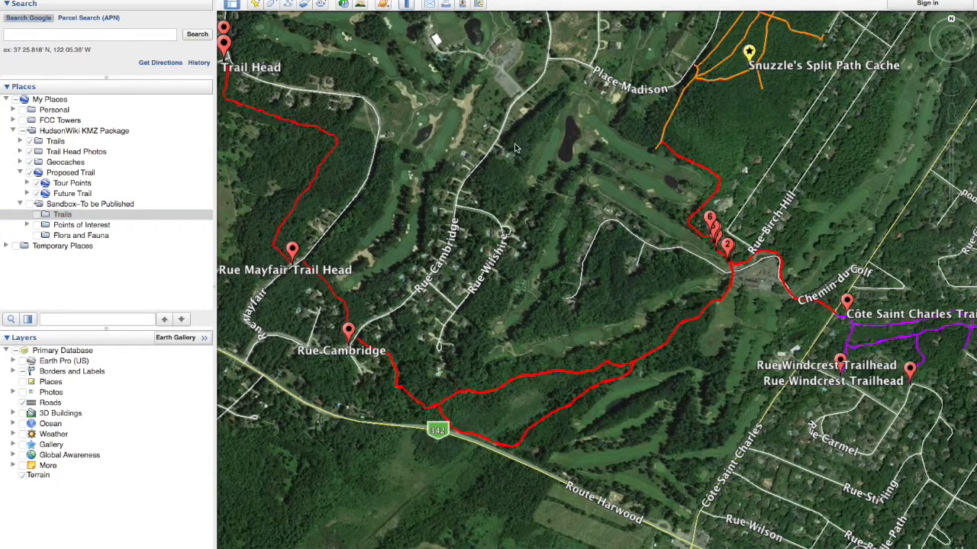
Import mont.royal.gpx from the Desktop, reloading the file, as KML LineStrings with altitudes adjusted to ground height.
click(515, 148)
click(119, 0)
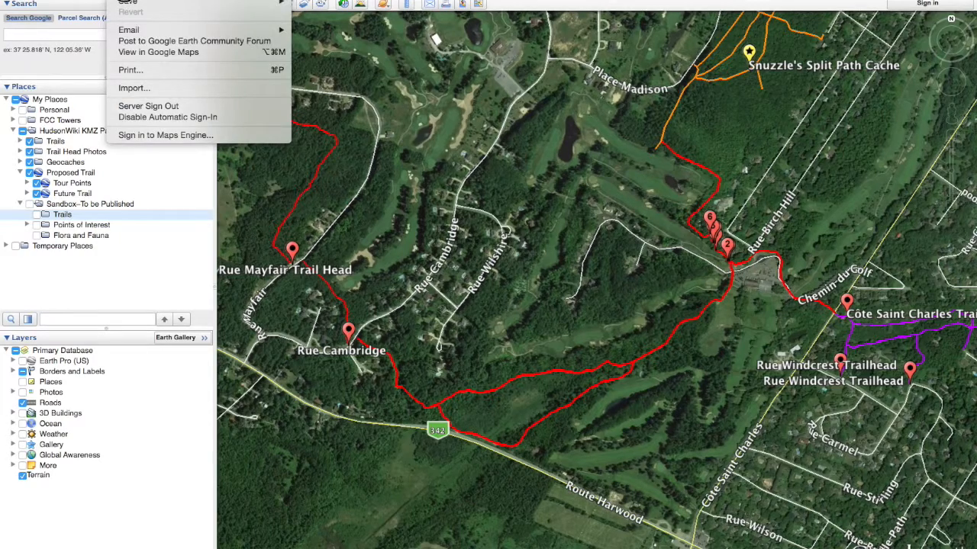
click(141, 0)
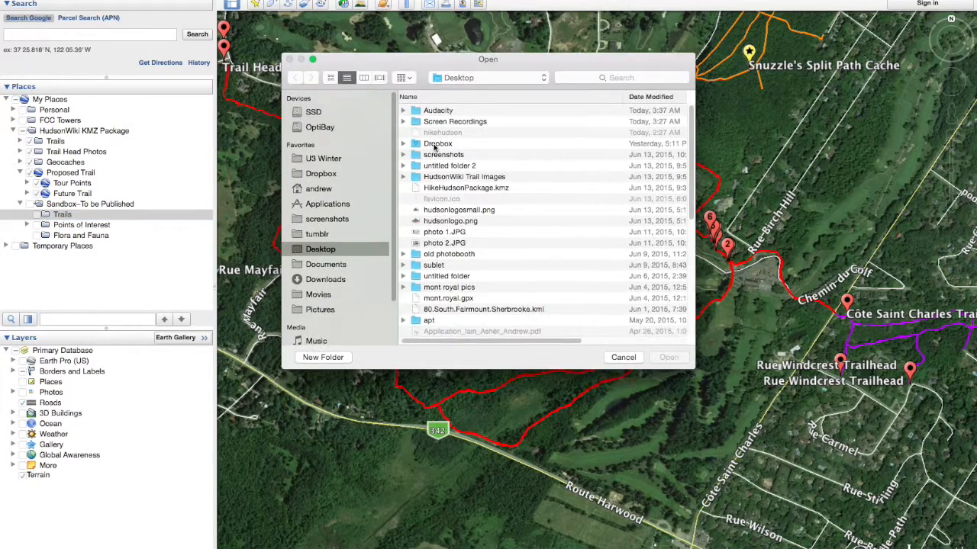
click(440, 299)
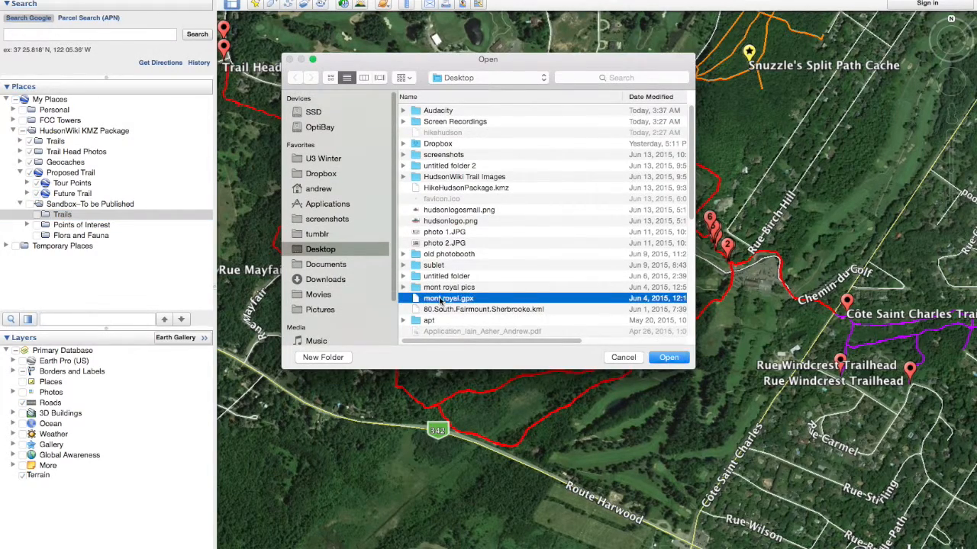
click(665, 358)
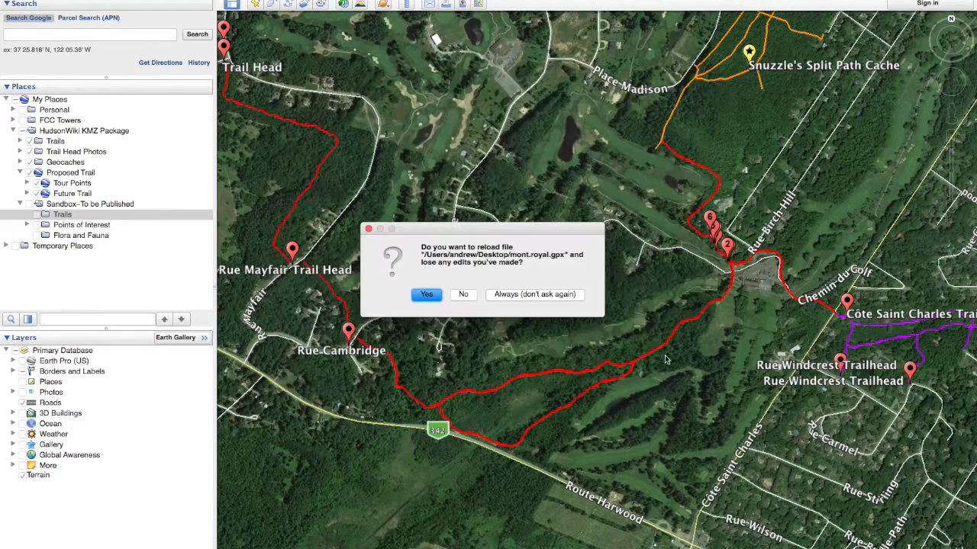
click(427, 296)
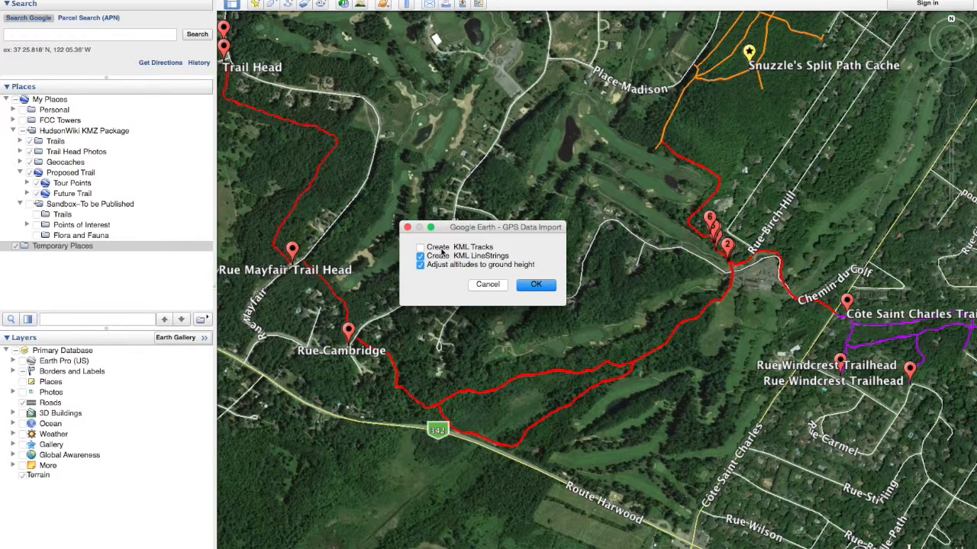
click(443, 253)
click(528, 284)
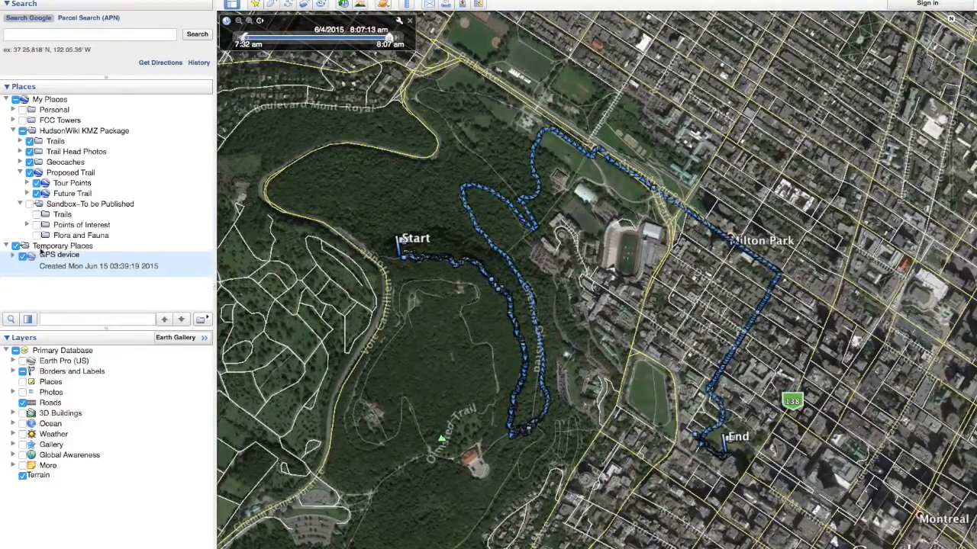
Hide the waypoints and track points of the imported GPS device data so only the path is displayed.
click(12, 257)
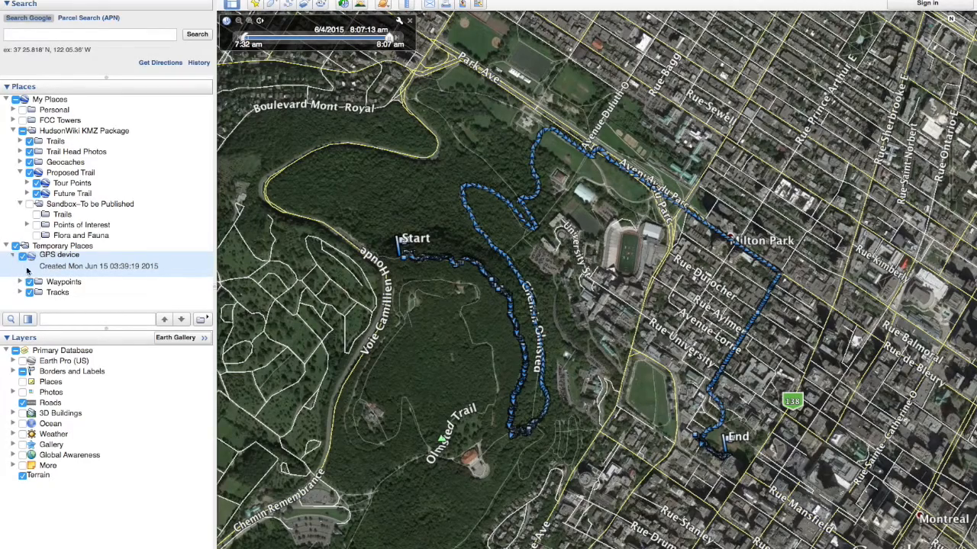
click(29, 282)
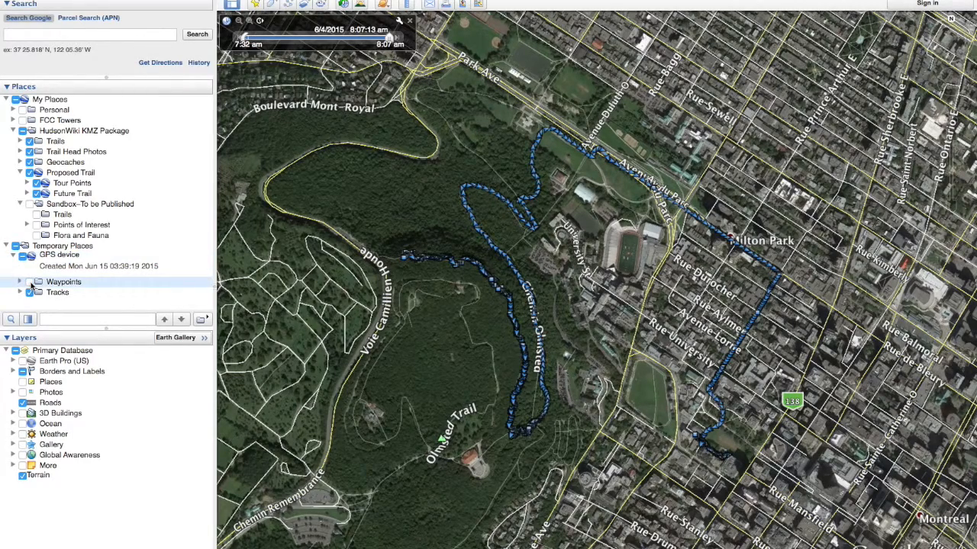
click(20, 293)
click(27, 303)
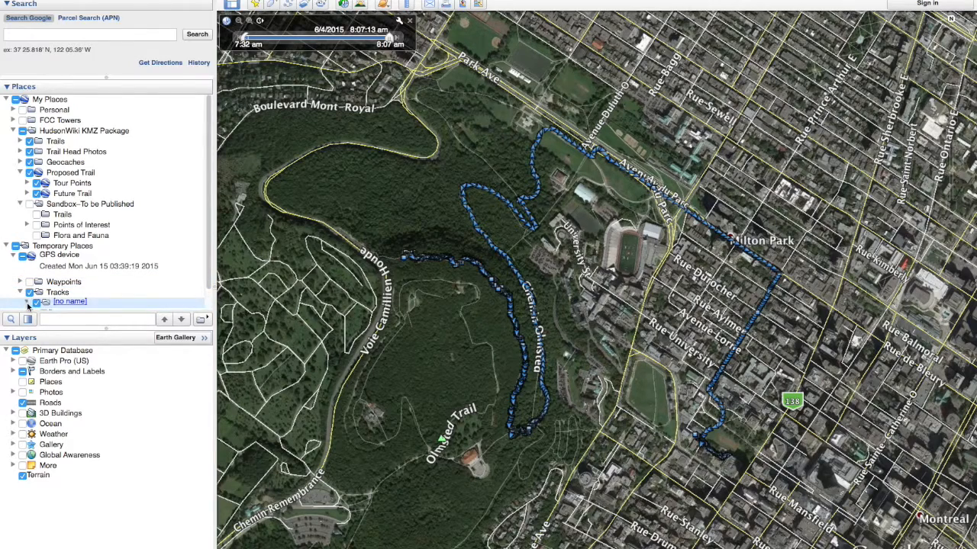
drag(207, 269, 200, 319)
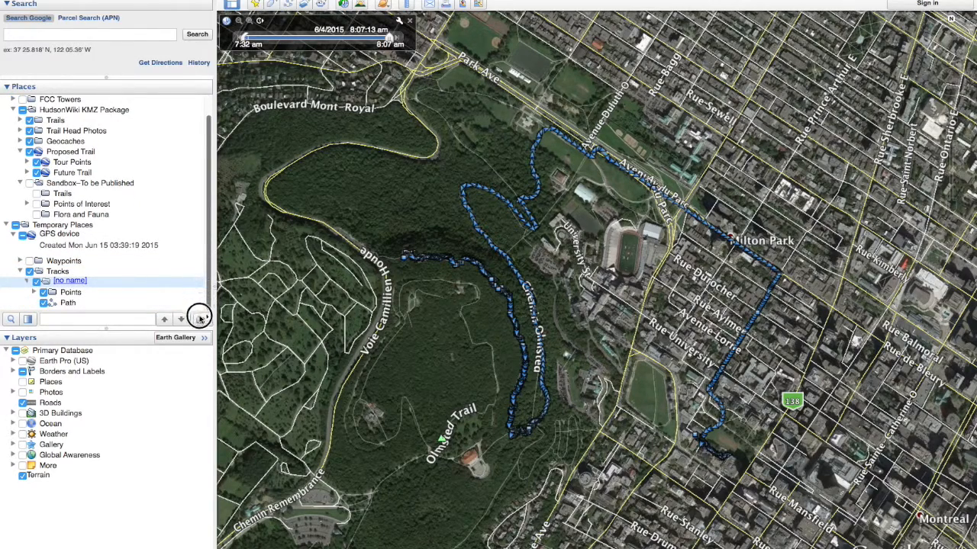
click(63, 302)
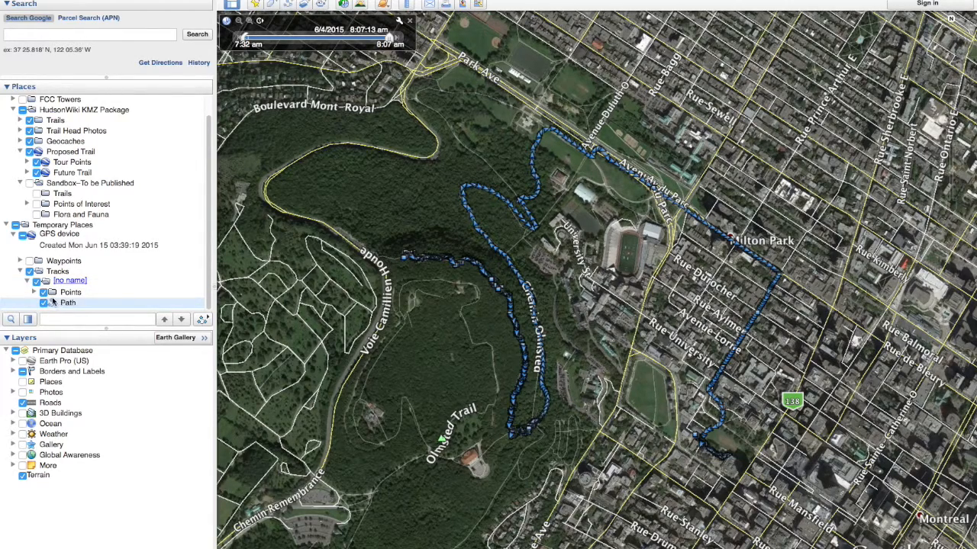
click(44, 293)
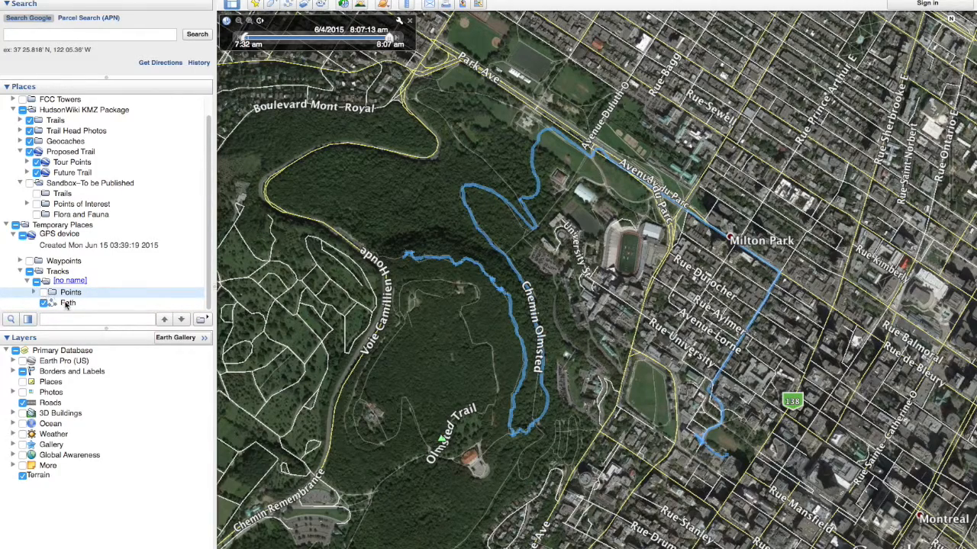
Rename the imported track's path as "Mont Royal Trail".
right_click(65, 303)
click(97, 459)
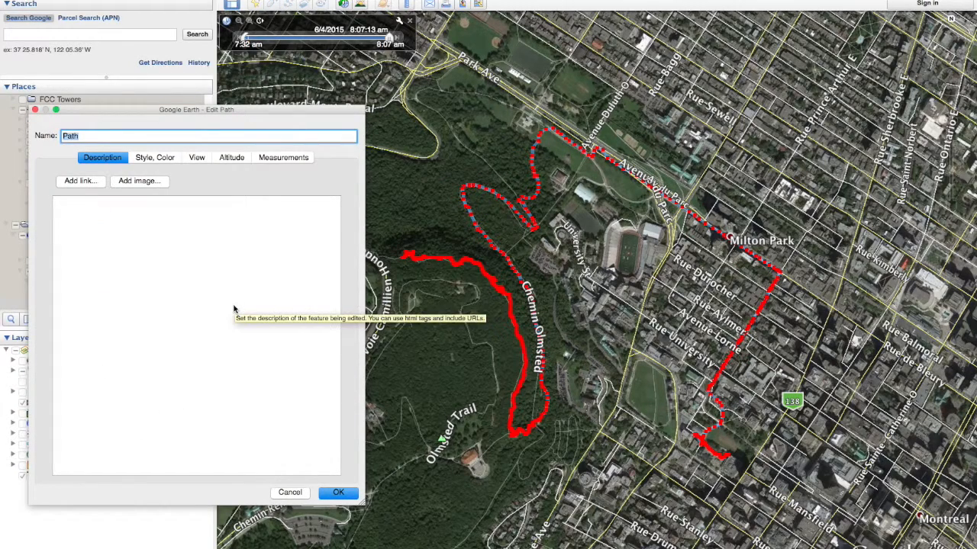
text(Mont Royal Trail)
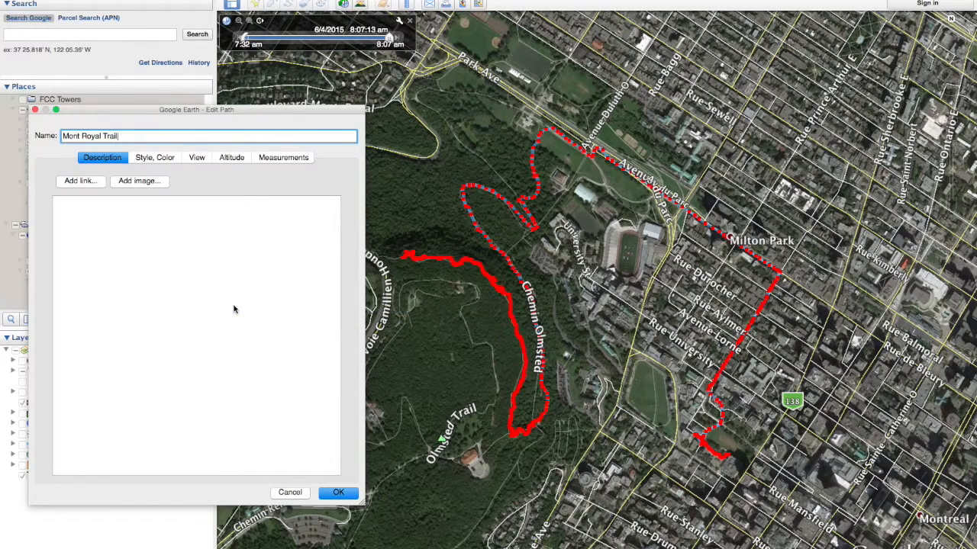
key(Return)
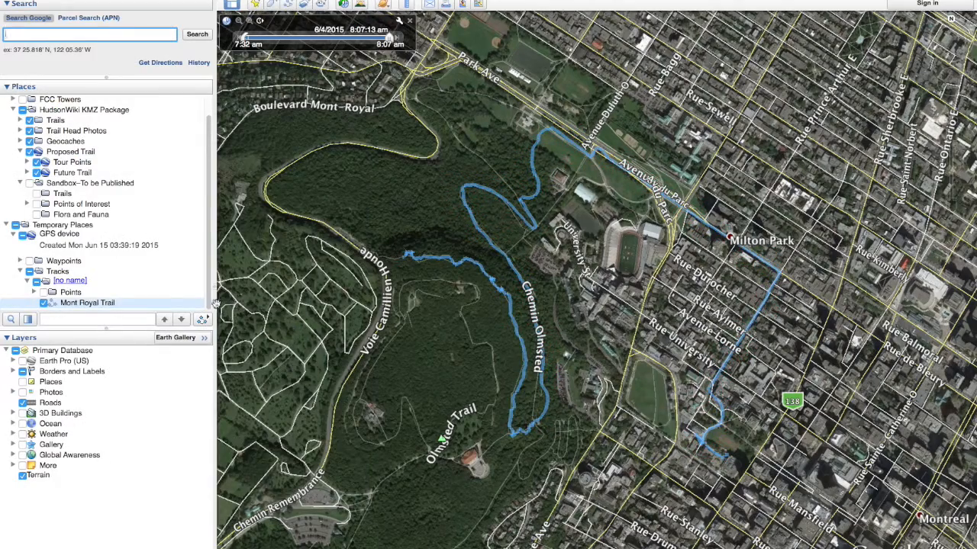
Open the Mont Royal Trail path for editing and delete the unwanted street-section points, starting from its end near Rue McTavish.
mouse_move(108, 303)
mouse_down()
mouse_move(110, 223)
mouse_move(93, 191)
mouse_move(76, 193)
mouse_move(91, 191)
mouse_move(116, 273)
mouse_move(112, 305)
mouse_up()
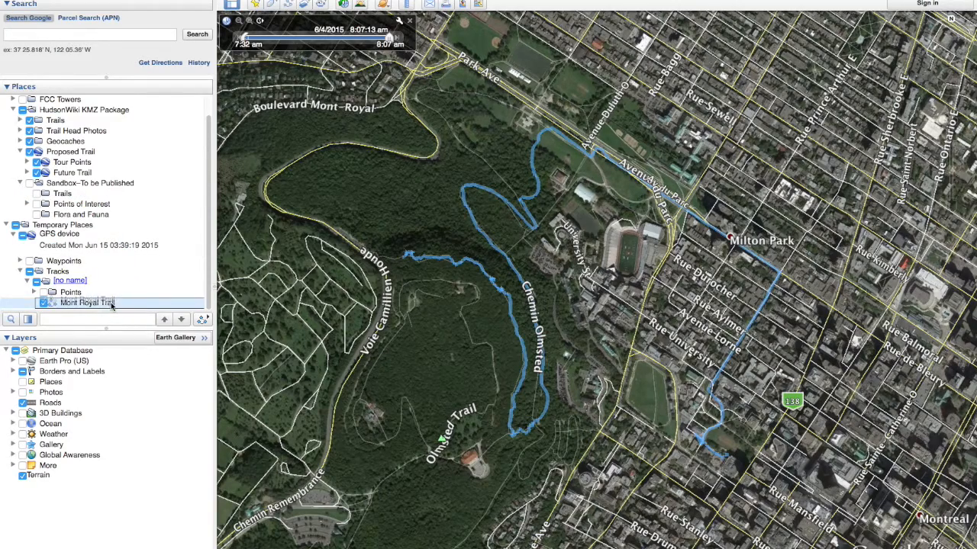
right_click(112, 305)
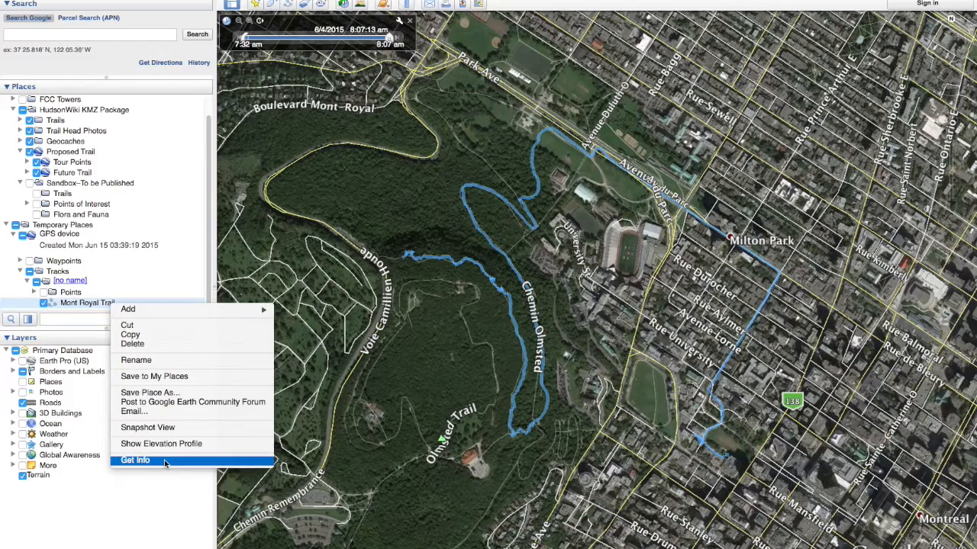
click(135, 460)
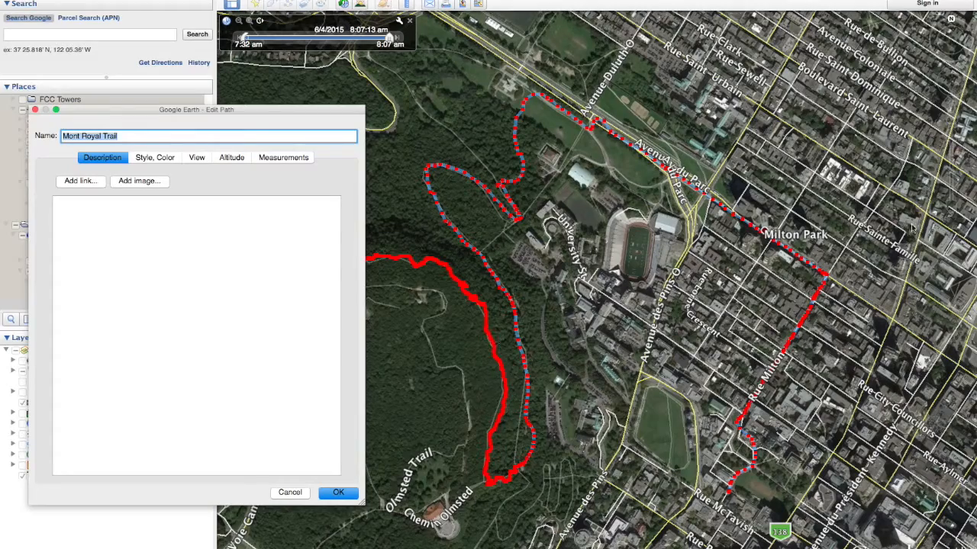
mouse_move(951, 139)
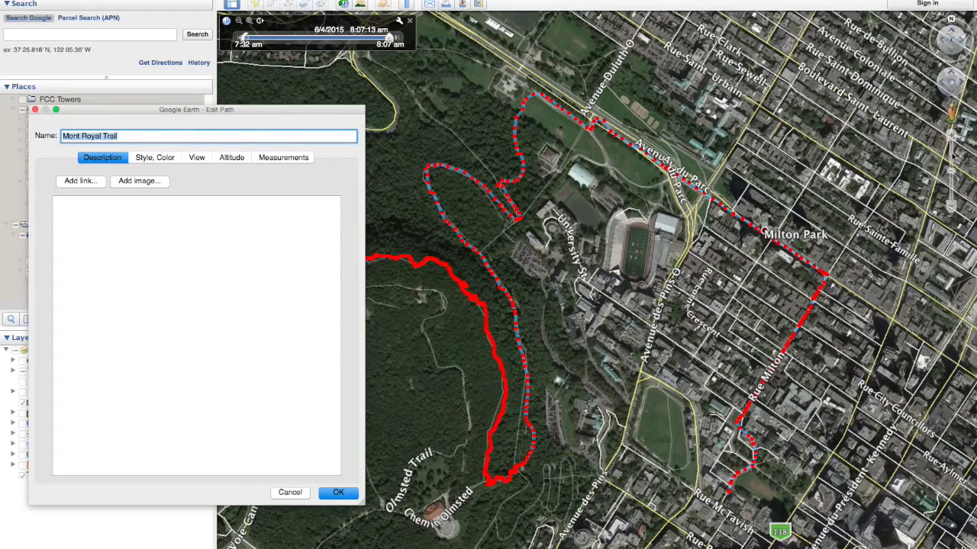
click(951, 137)
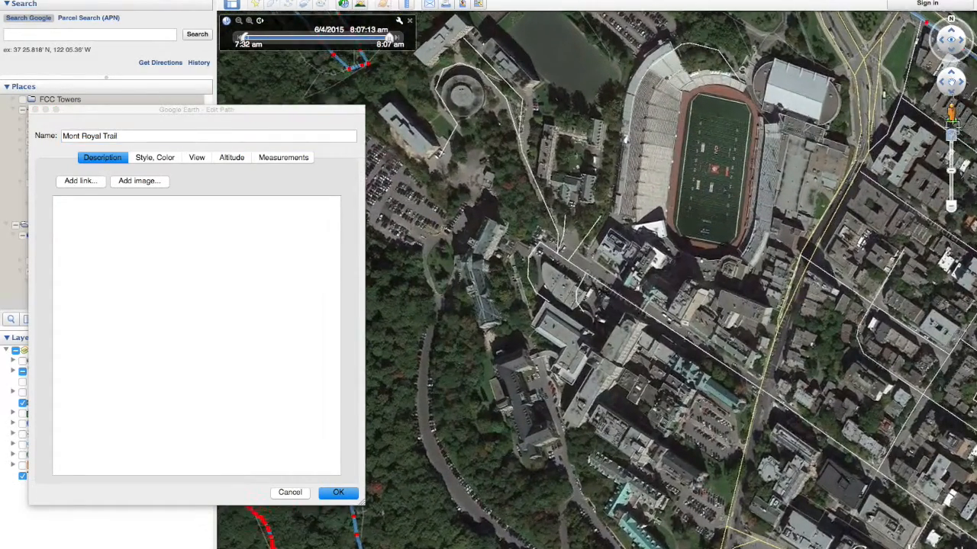
drag(959, 90, 959, 90)
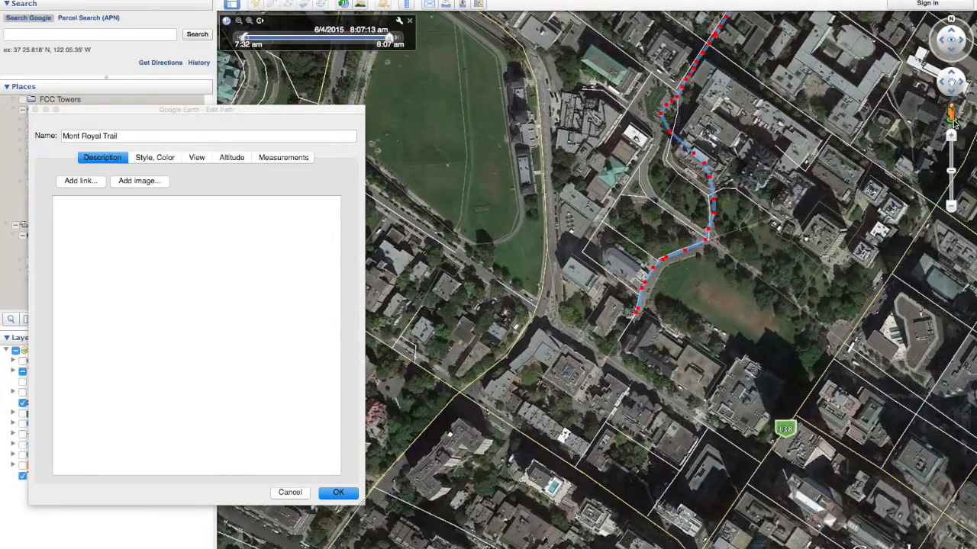
click(952, 136)
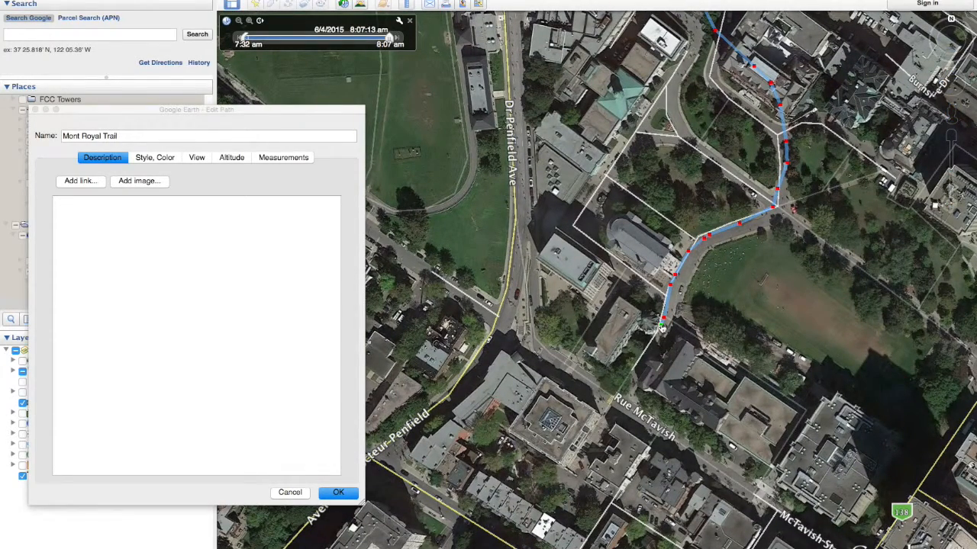
drag(662, 326, 699, 279)
right_click(699, 275)
right_click(699, 275)
right_click(699, 274)
right_click(699, 275)
right_click(699, 273)
right_click(698, 274)
right_click(699, 273)
right_click(699, 273)
right_click(699, 274)
right_click(699, 274)
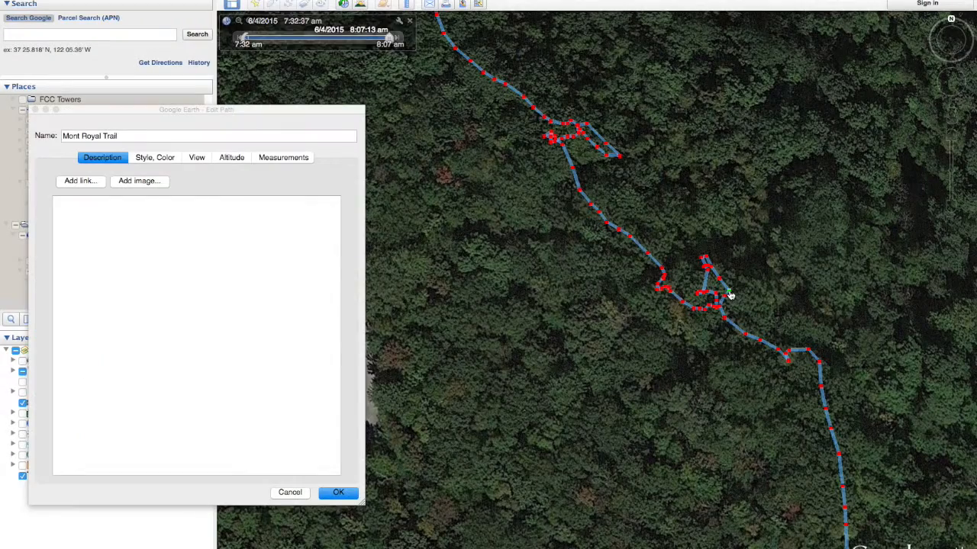
Delete the stray points of the small GPS loop midway along the wooded stretch of the trail.
mouse_move(730, 294)
mouse_down()
mouse_move(773, 286)
mouse_move(733, 288)
mouse_move(739, 218)
mouse_move(804, 264)
mouse_move(783, 298)
mouse_move(733, 290)
mouse_move(727, 302)
mouse_up()
right_click(725, 297)
right_click(725, 297)
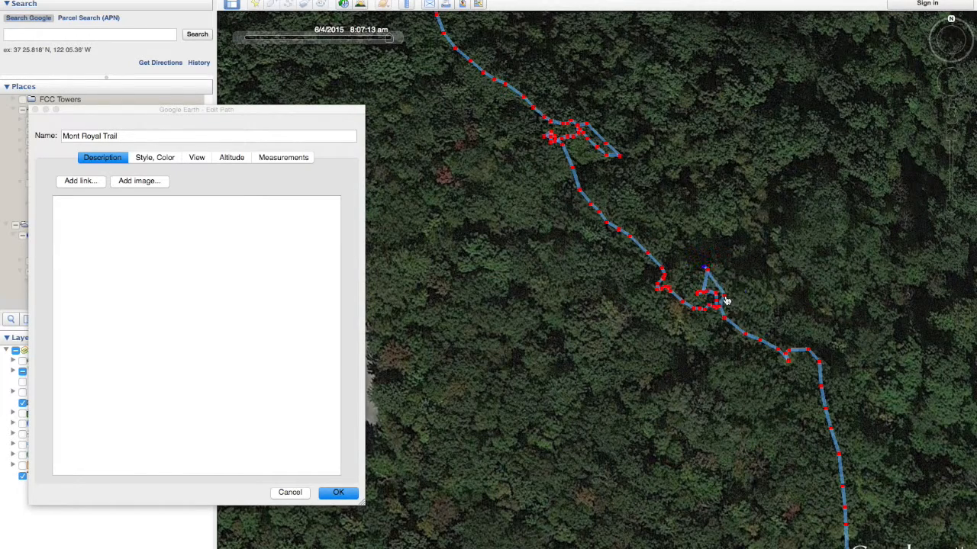
right_click(725, 297)
right_click(725, 296)
right_click(724, 297)
right_click(725, 297)
right_click(725, 296)
right_click(725, 297)
right_click(725, 297)
right_click(724, 297)
right_click(725, 298)
right_click(725, 297)
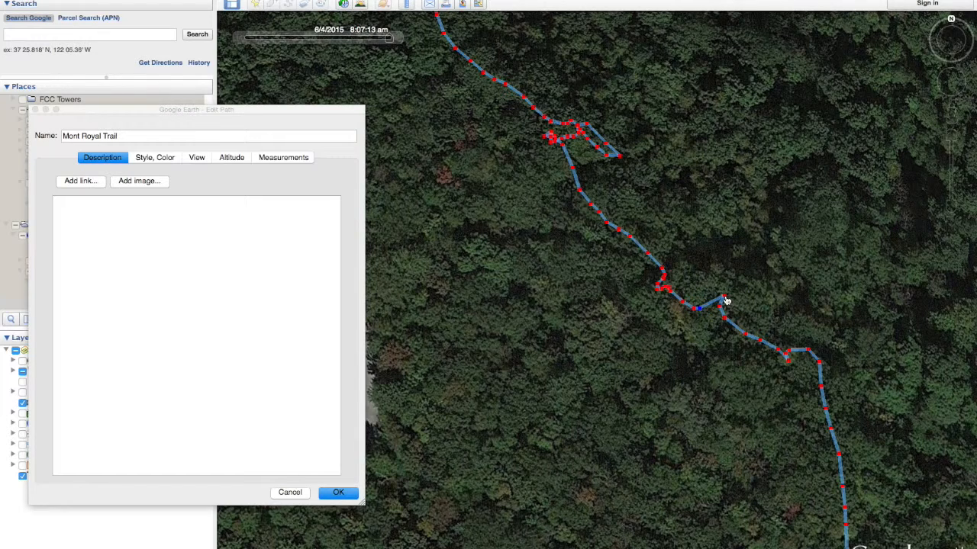
right_click(728, 304)
drag(724, 297, 708, 310)
key(Delete)
Delete the stray points of the second GPS loop farther north and move the remaining outlying point back onto the trail line.
right_click(619, 157)
right_click(613, 141)
right_click(610, 157)
right_click(614, 161)
right_click(614, 160)
right_click(613, 159)
right_click(613, 158)
right_click(613, 157)
drag(607, 144, 556, 117)
click(563, 143)
right_click(562, 143)
right_click(563, 143)
right_click(563, 143)
right_click(563, 142)
right_click(564, 143)
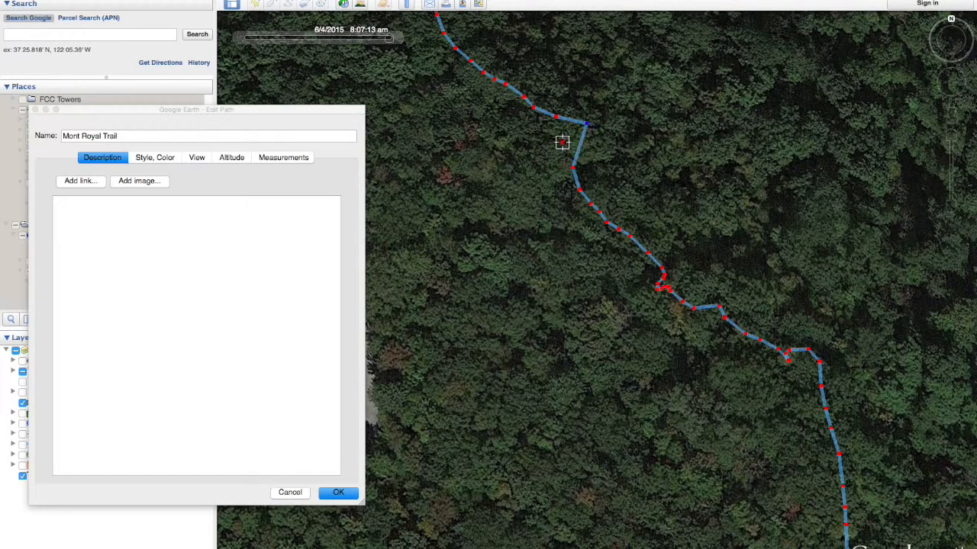
drag(584, 124, 562, 140)
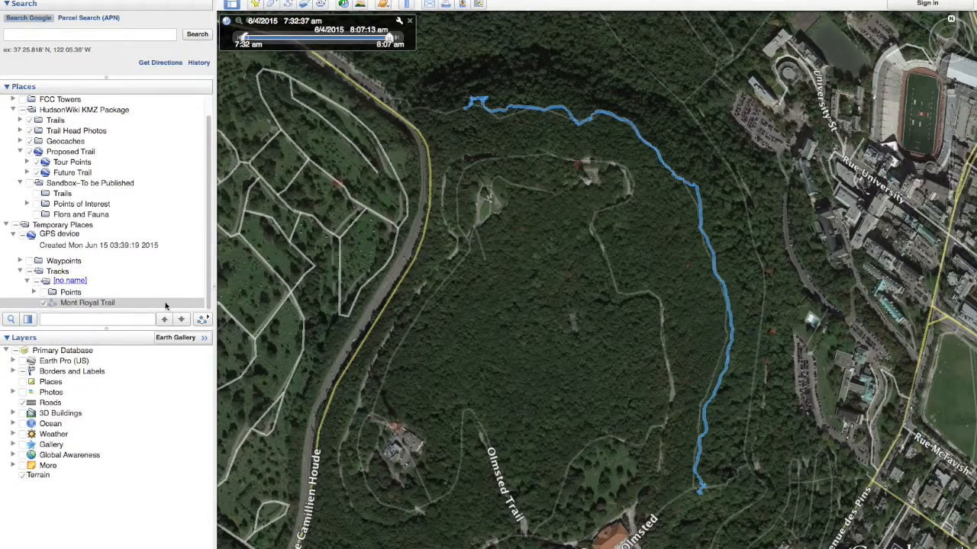
Set the Mont Royal Trail line color to red and move the path into the Trails folder of Sandbox–To be Published.
right_click(126, 304)
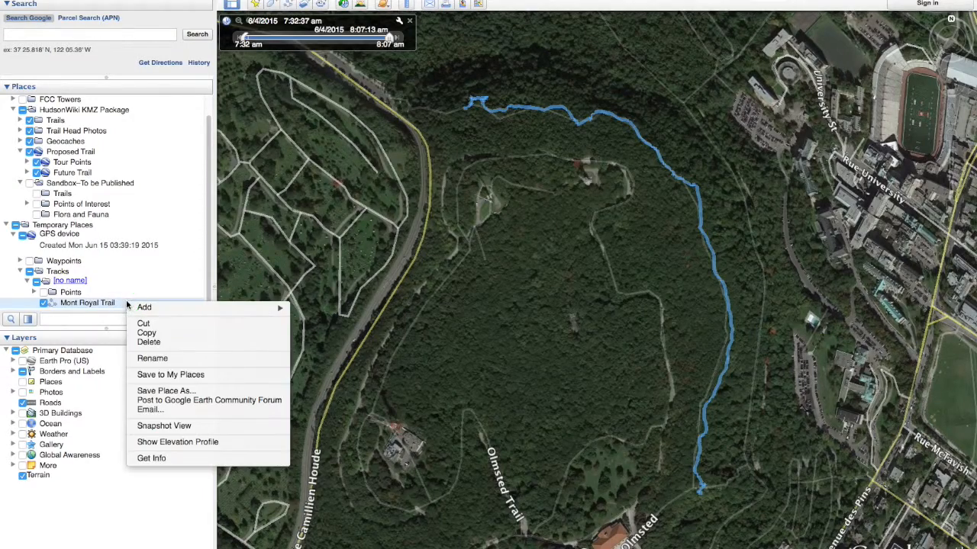
click(151, 457)
click(162, 158)
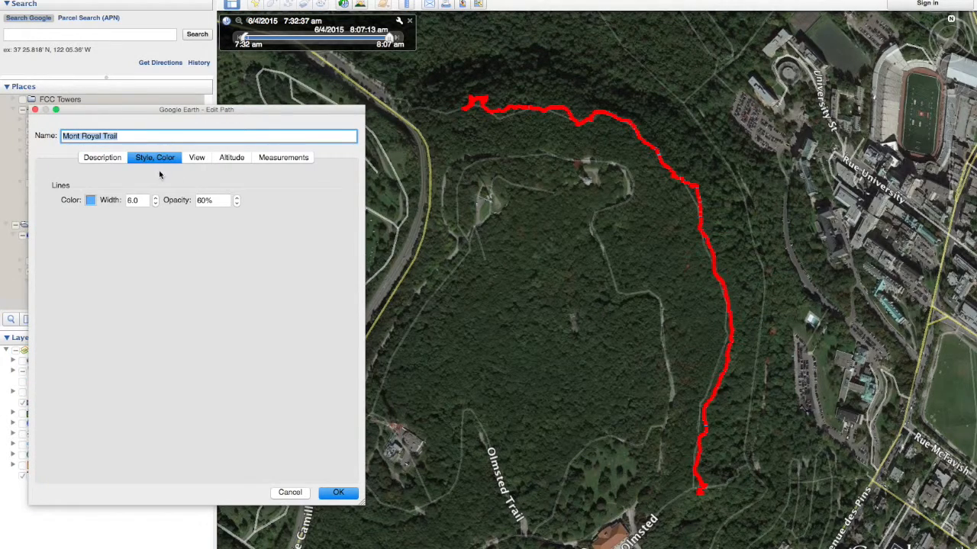
click(90, 200)
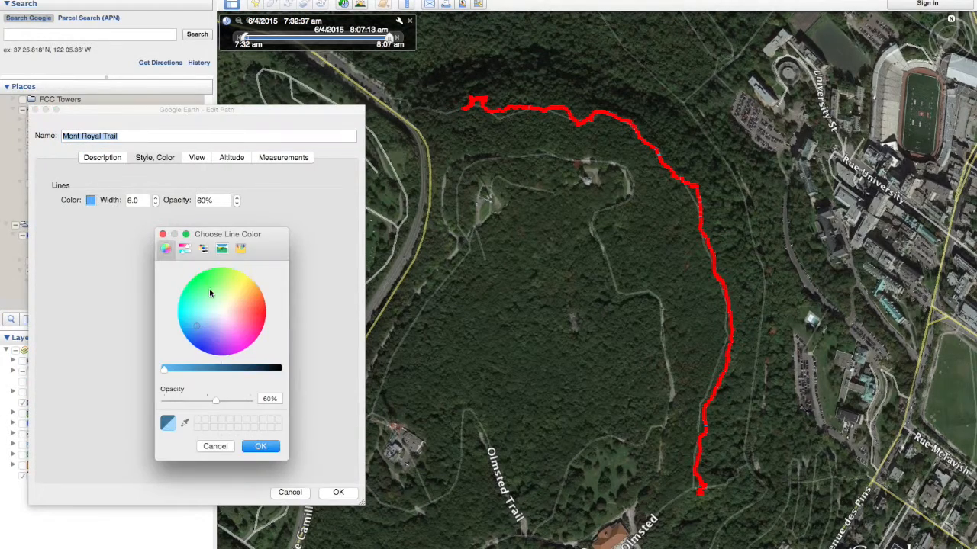
drag(220, 307, 269, 312)
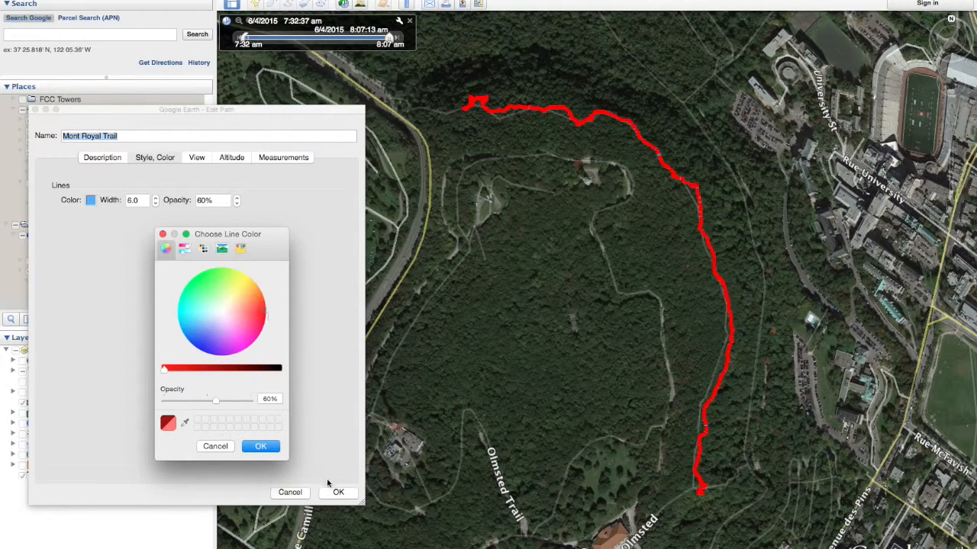
click(271, 451)
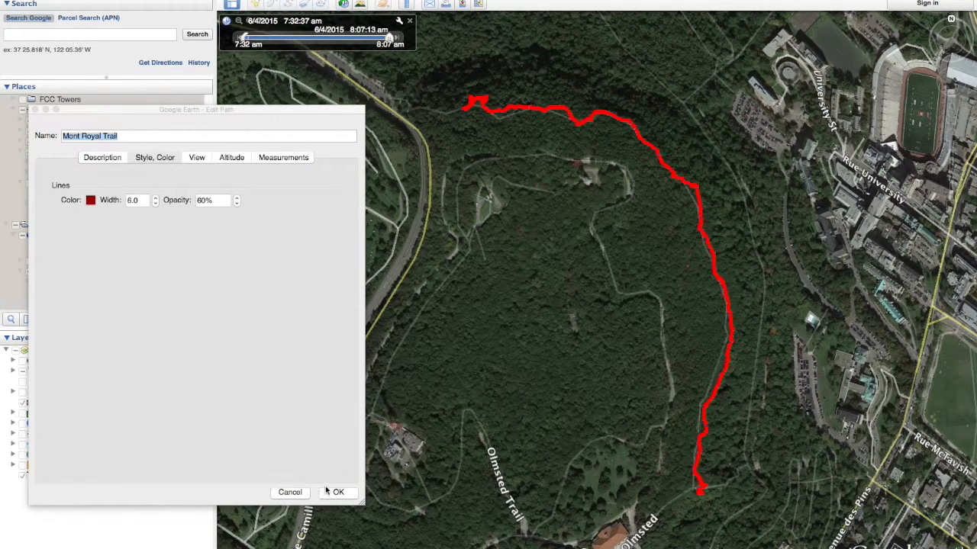
click(337, 493)
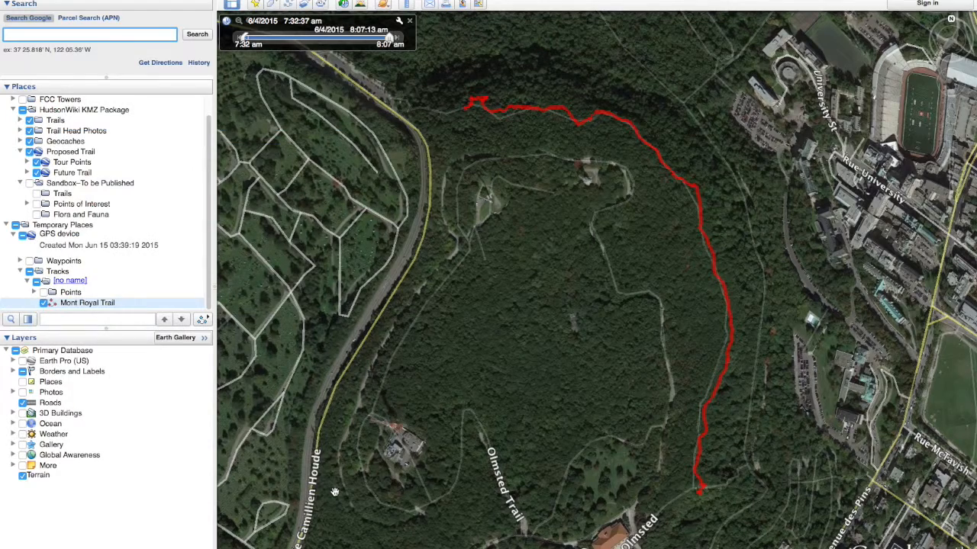
click(111, 303)
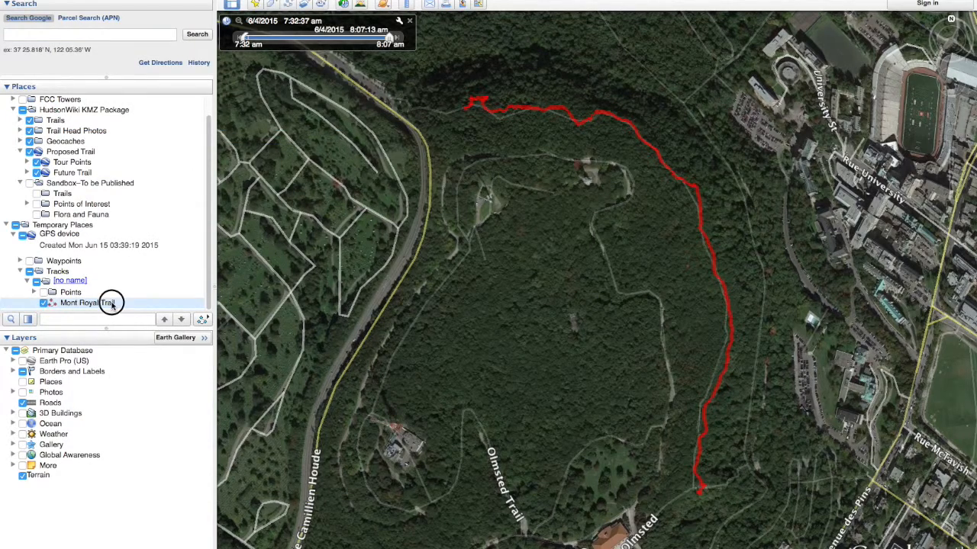
drag(112, 303, 74, 196)
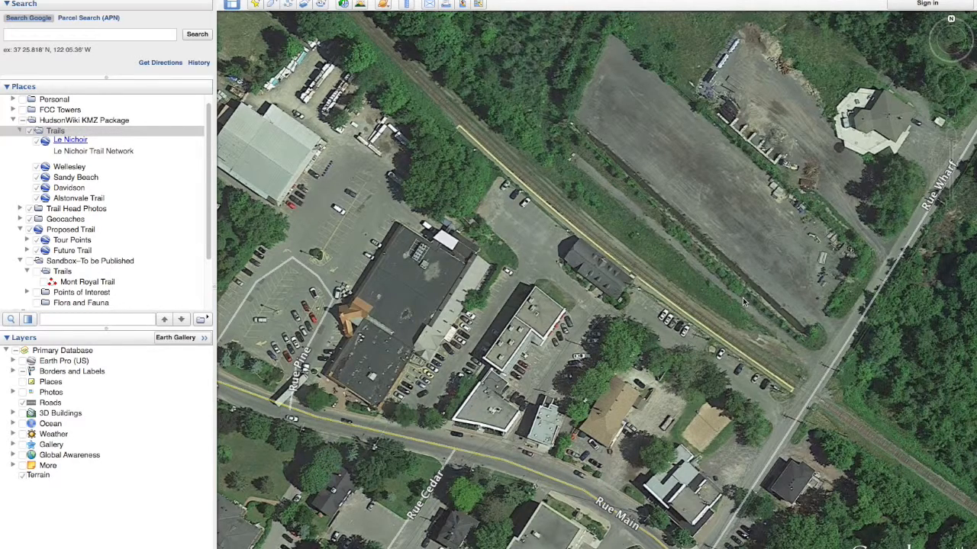
Switch to the browser and copy the image location of the Hudson Station 1910 photo.
key(super+Tab)
key(super+Tab)
key(super+Tab)
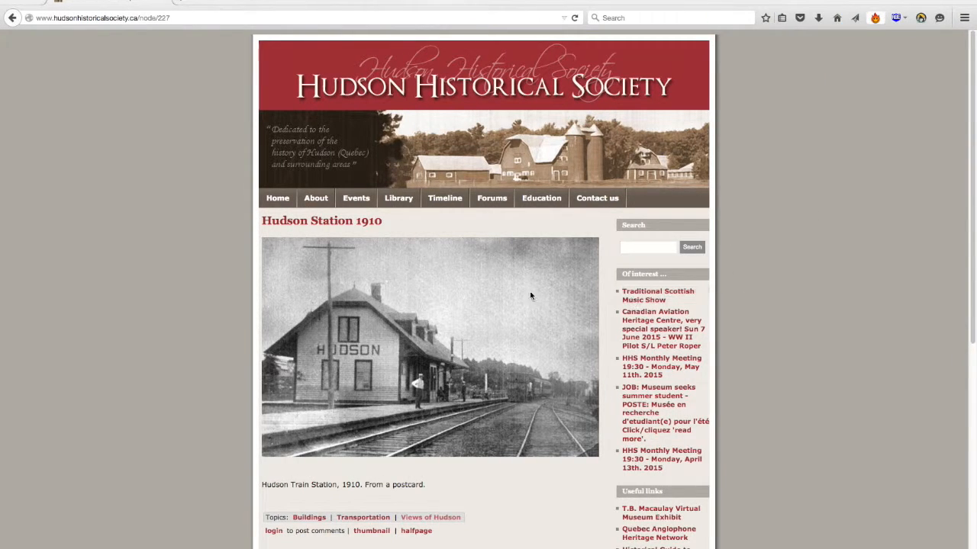
right_click(505, 294)
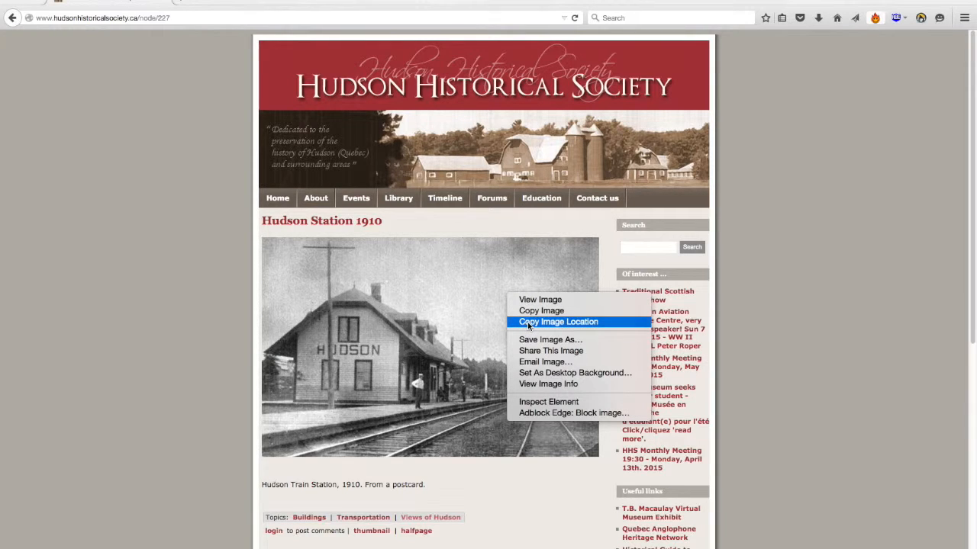
click(527, 323)
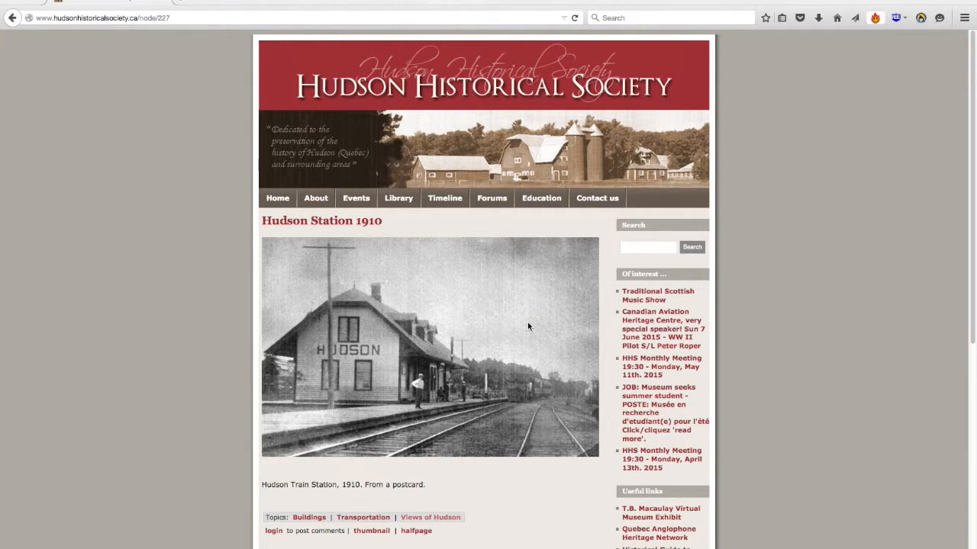
Switch back to Google Earth, add a placemark named "1910 Train Station" to Points of Interest and insert the copied image address in its description.
key(super+Tab)
key(super+Tab)
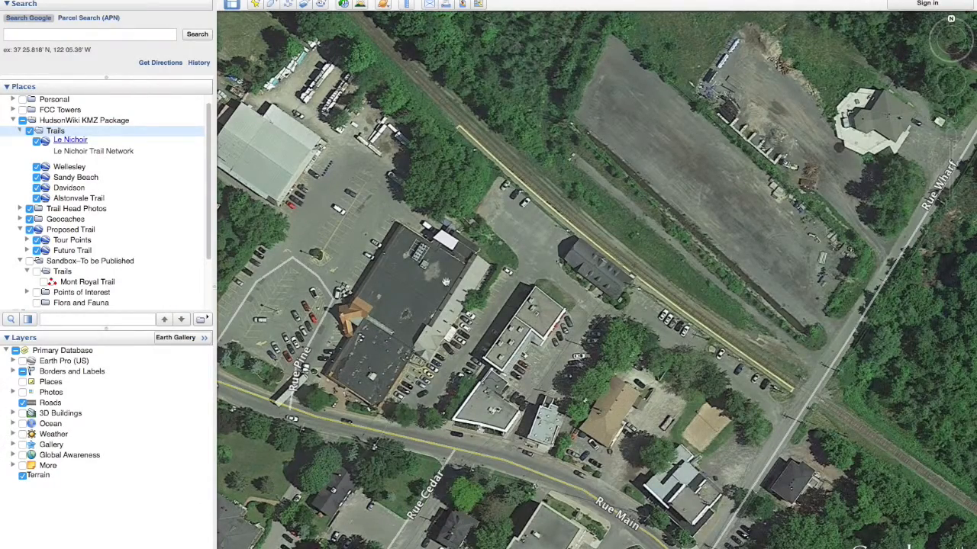
right_click(70, 294)
mouse_move(191, 301)
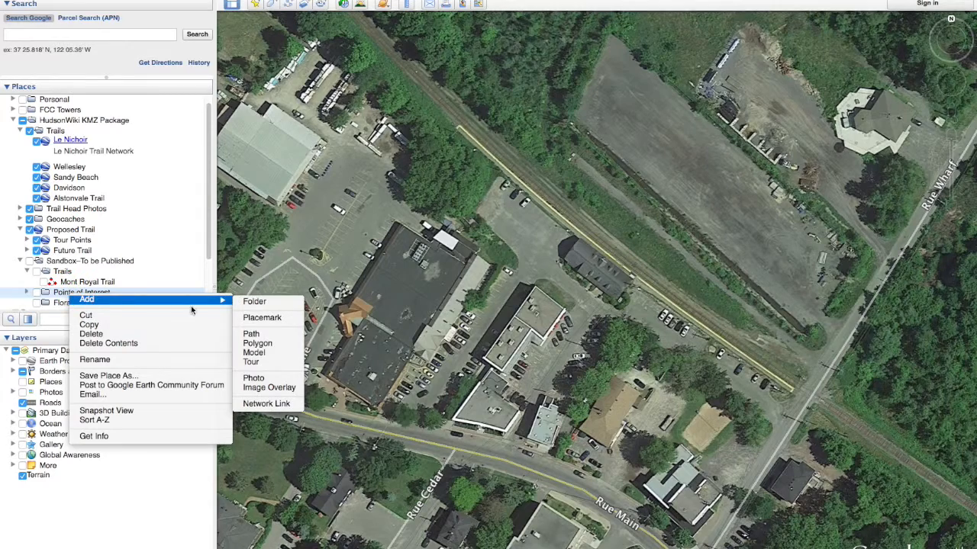
click(262, 317)
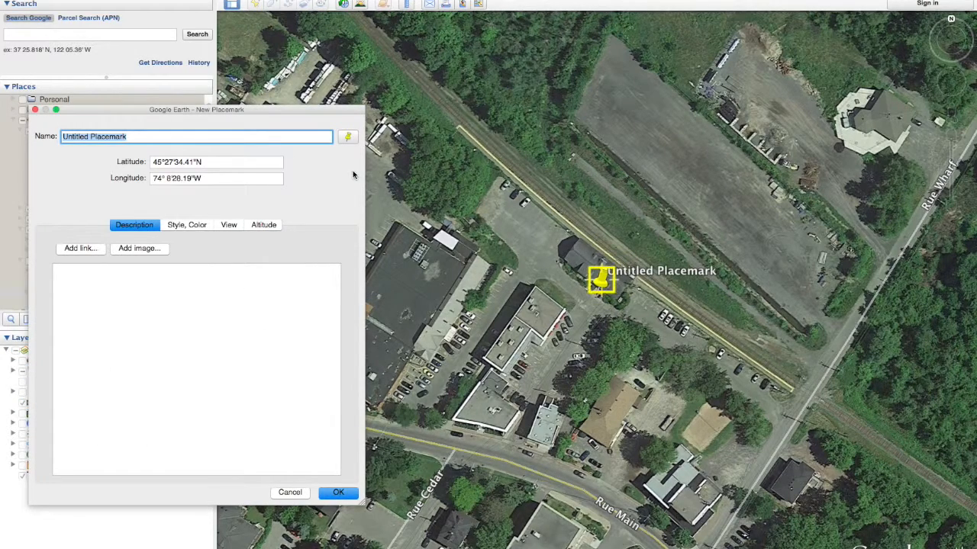
text(1910 Train Station)
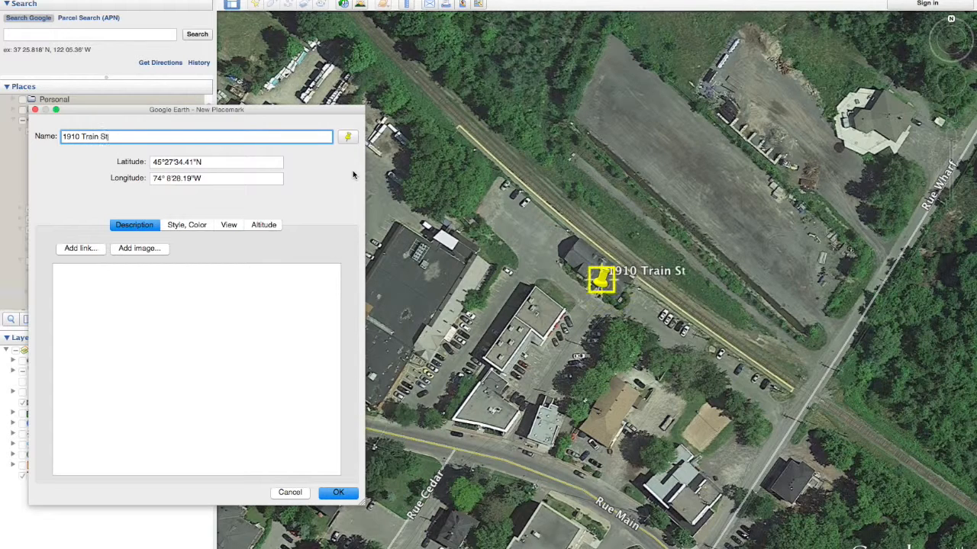
click(145, 249)
key(super+v)
click(276, 275)
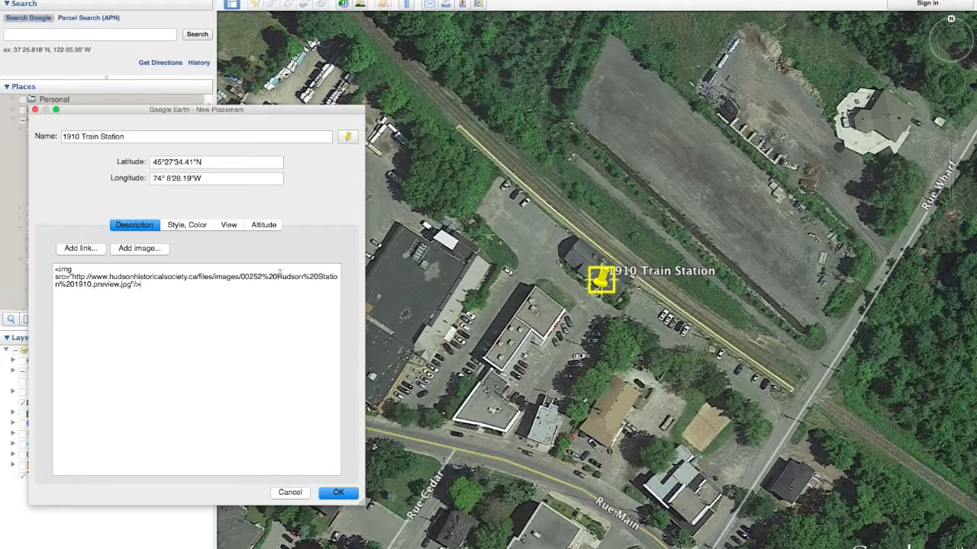
Position the new placemark on the station building beside the railway, save it and view its photo balloon.
drag(602, 281, 597, 276)
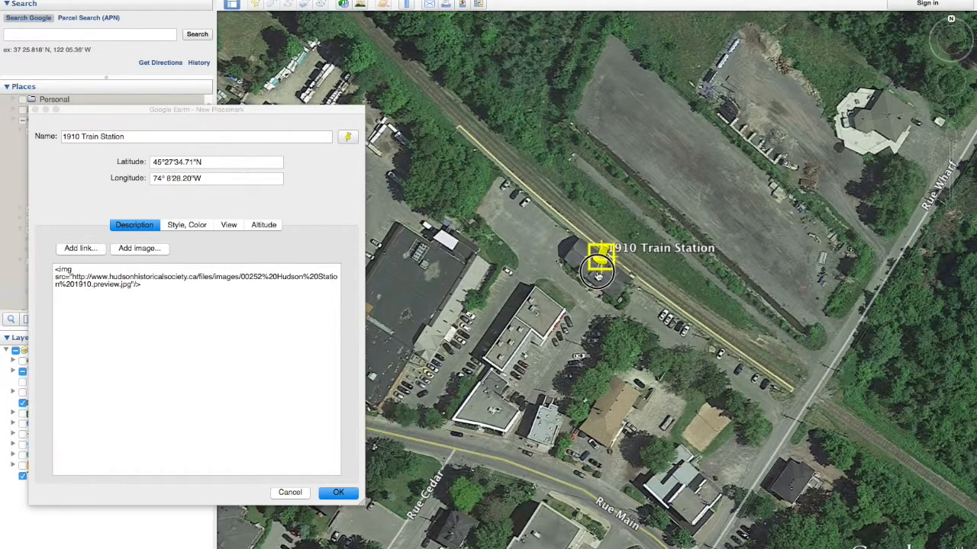
click(338, 492)
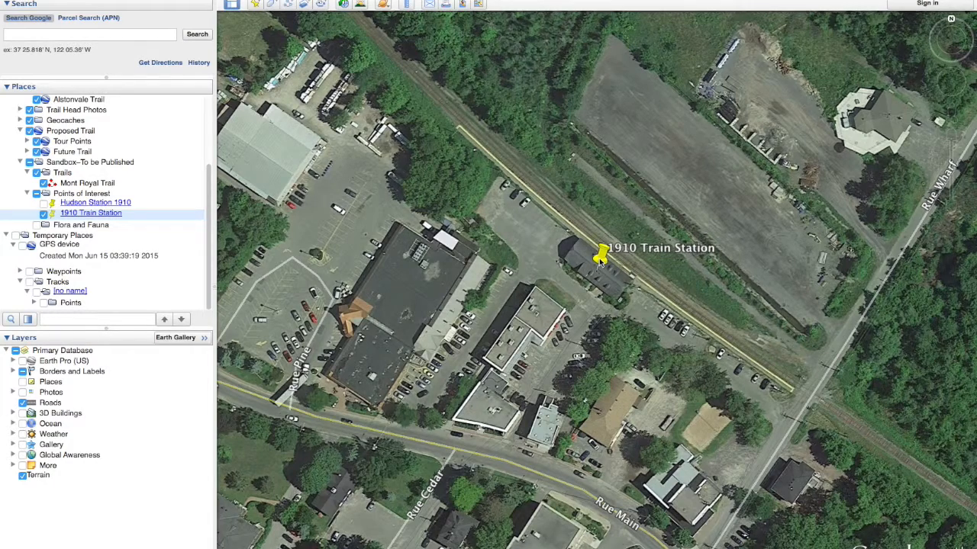
click(600, 259)
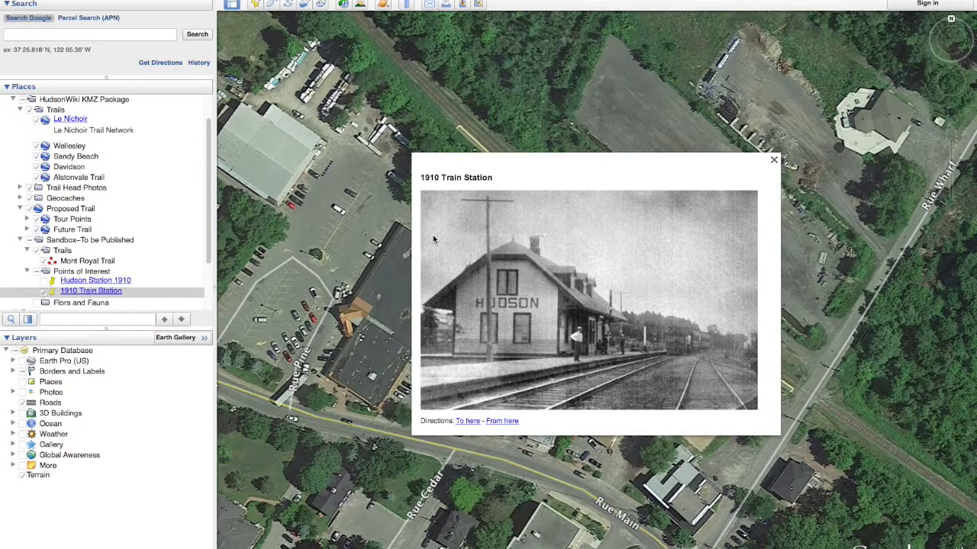
click(773, 160)
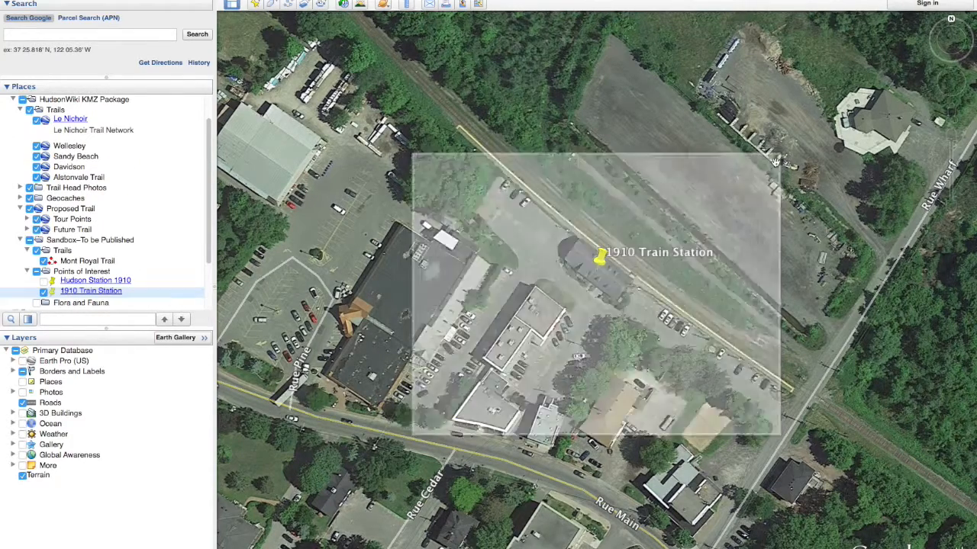
Move the Mont Royal Trail from the sandbox into the main Trails folder of the HudsonWiki KMZ Package.
click(109, 262)
drag(109, 263, 82, 113)
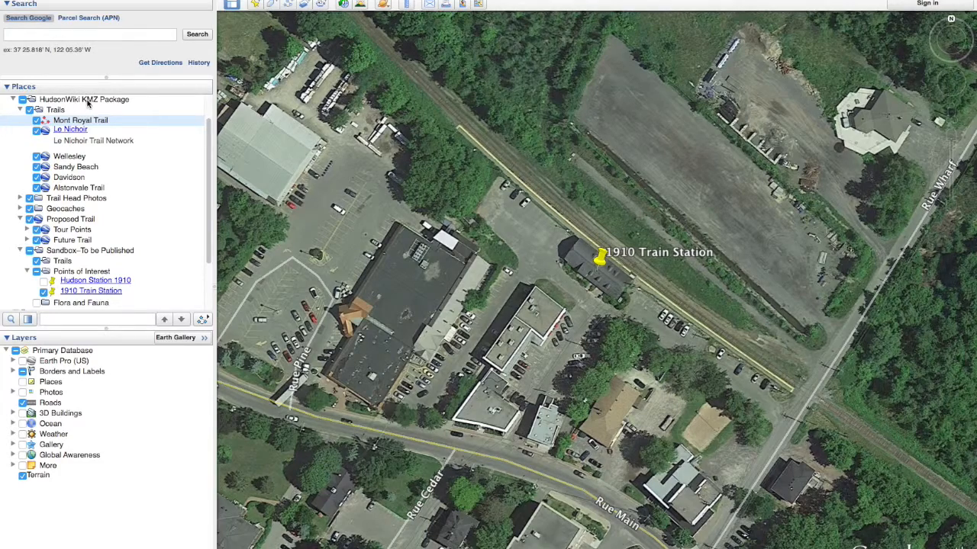
Save the HudsonWiki KMZ Package folder as a KMZ file in Documents, entering "Hudson" as the name.
right_click(88, 102)
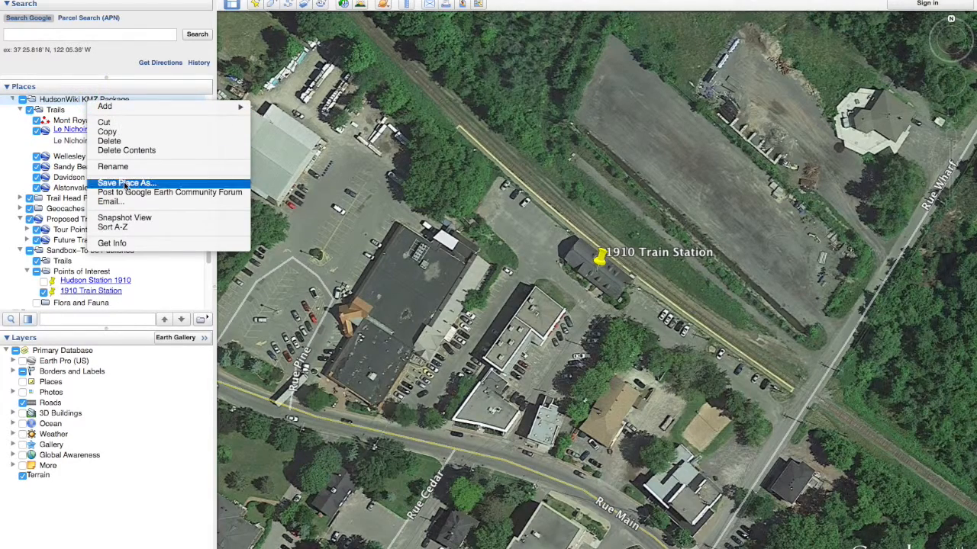
click(125, 183)
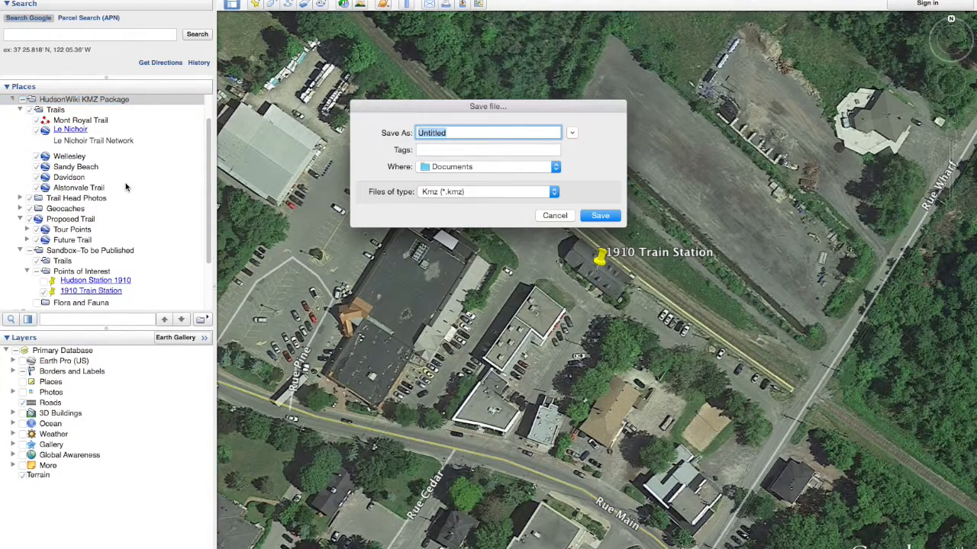
text(Hudson)
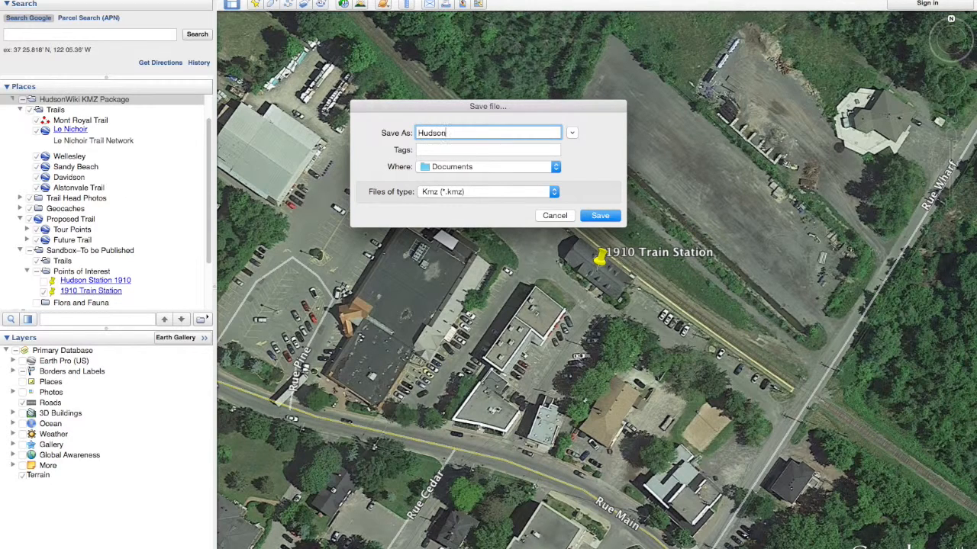